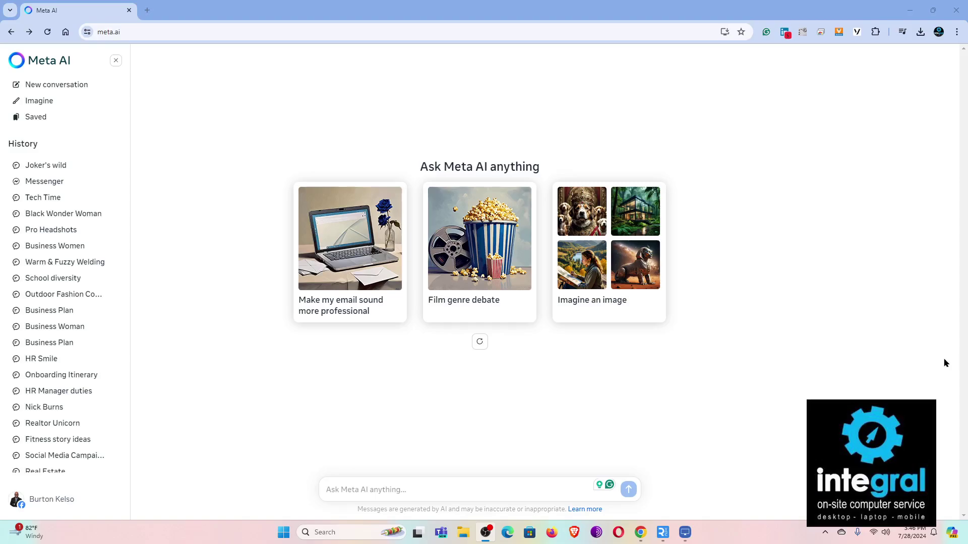
- Check the account menu, then open the Imagine page and browse its suggestion cards
left_click(39, 500)
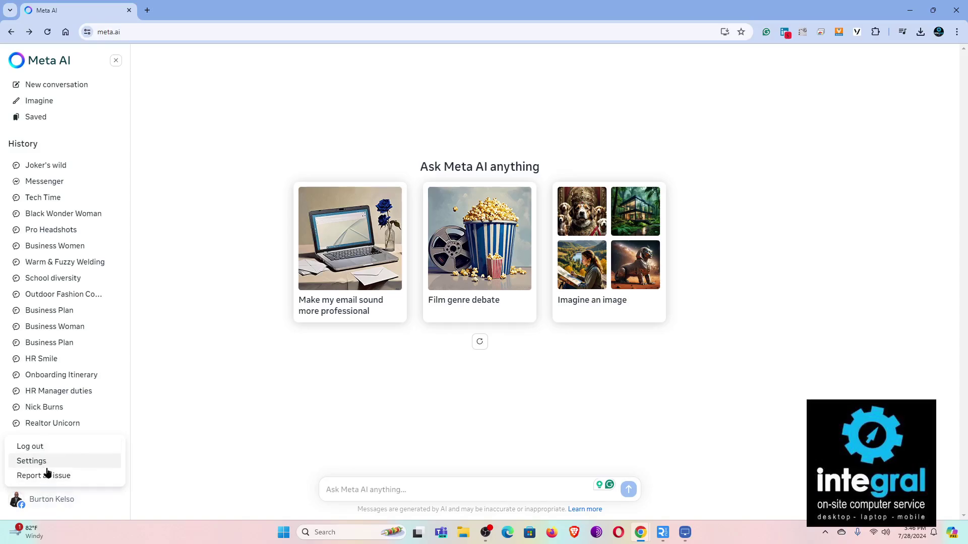
left_click(107, 484)
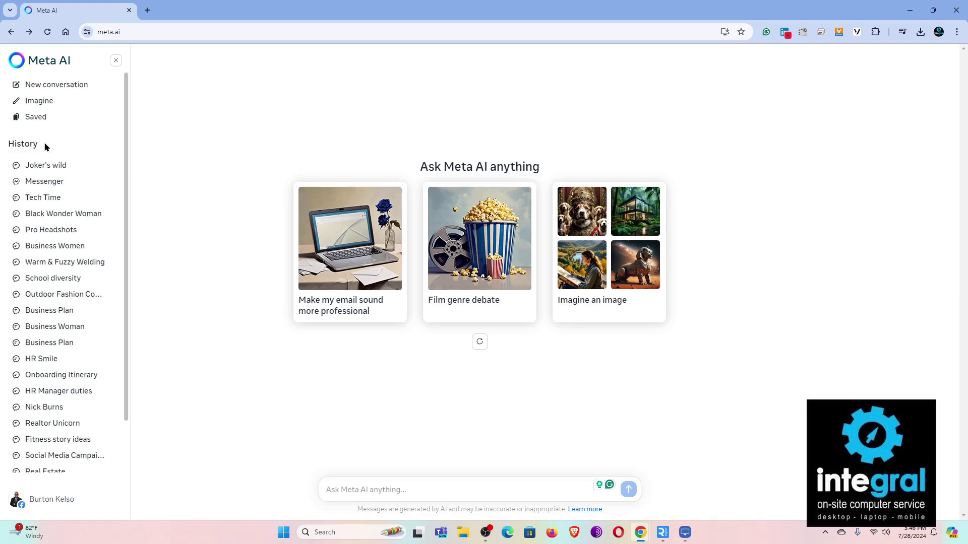
left_click(37, 98)
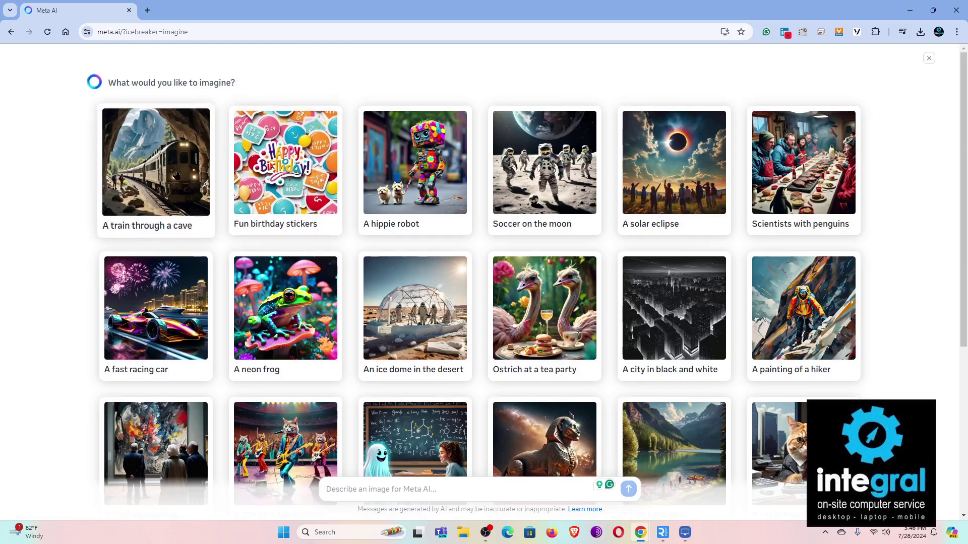
scroll(216, 234, "down", 4)
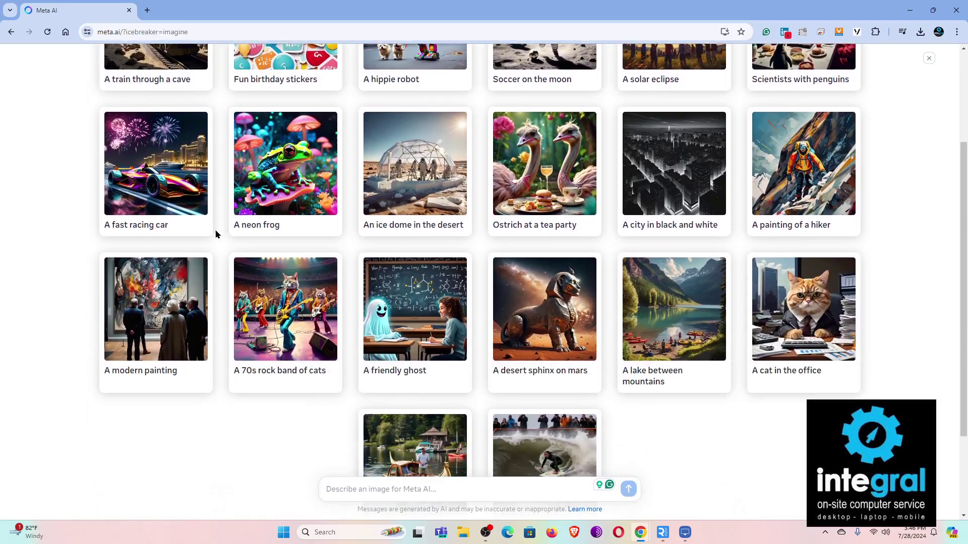
scroll(217, 235, "up", 5)
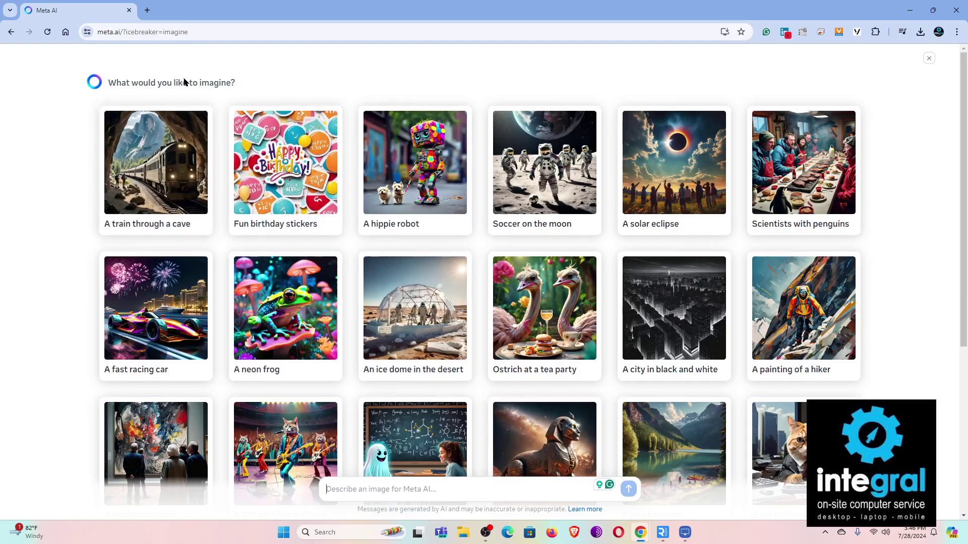
- Look over the suggestion gallery again and begin the prompt 'Imagine a picture of'
key("alt+Tab")
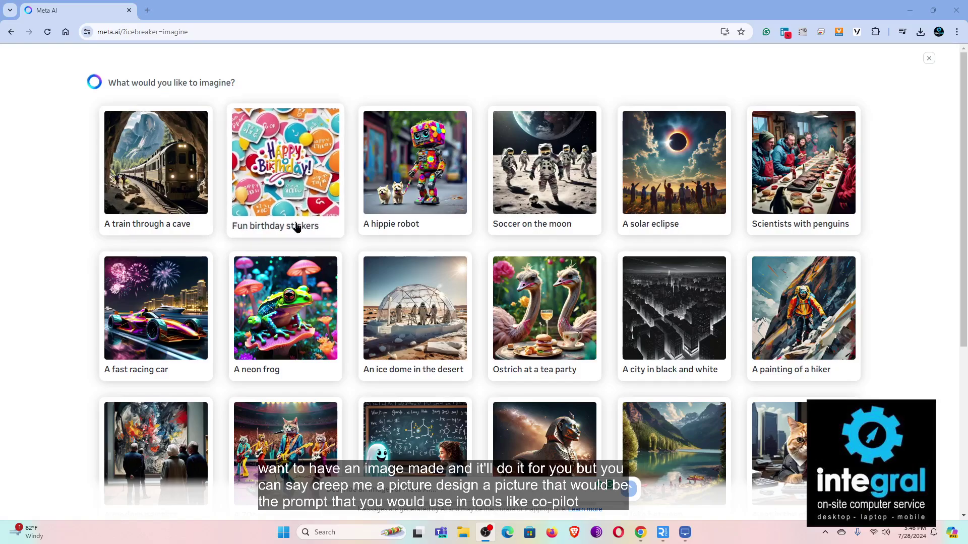
scroll(296, 225, "down", 5)
scroll(268, 321, "up", 5)
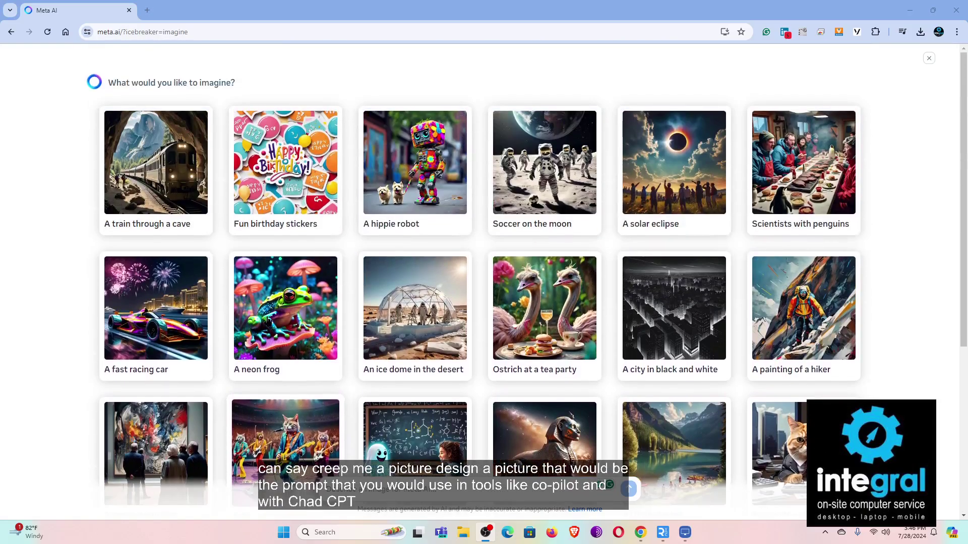
scroll(122, 221, "down", 5)
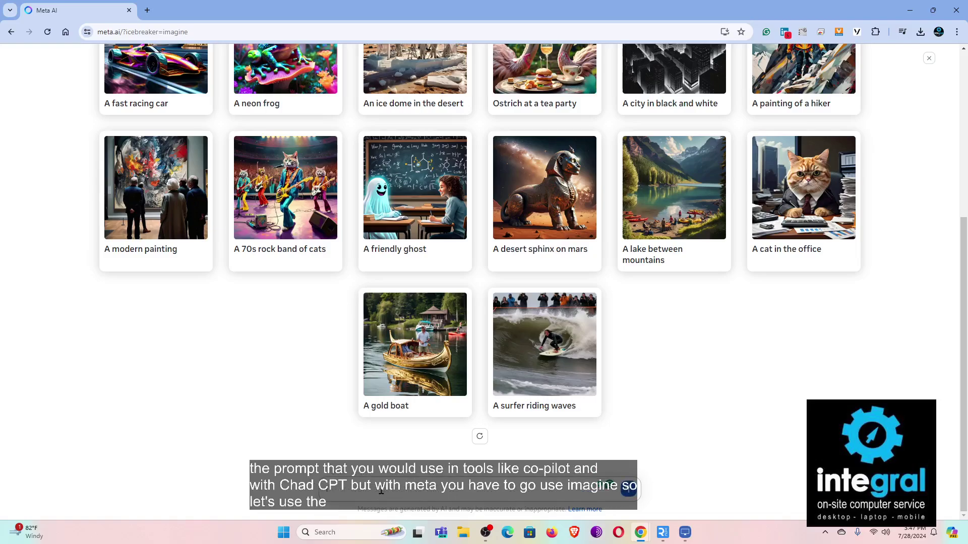
type("Imagine a pict")
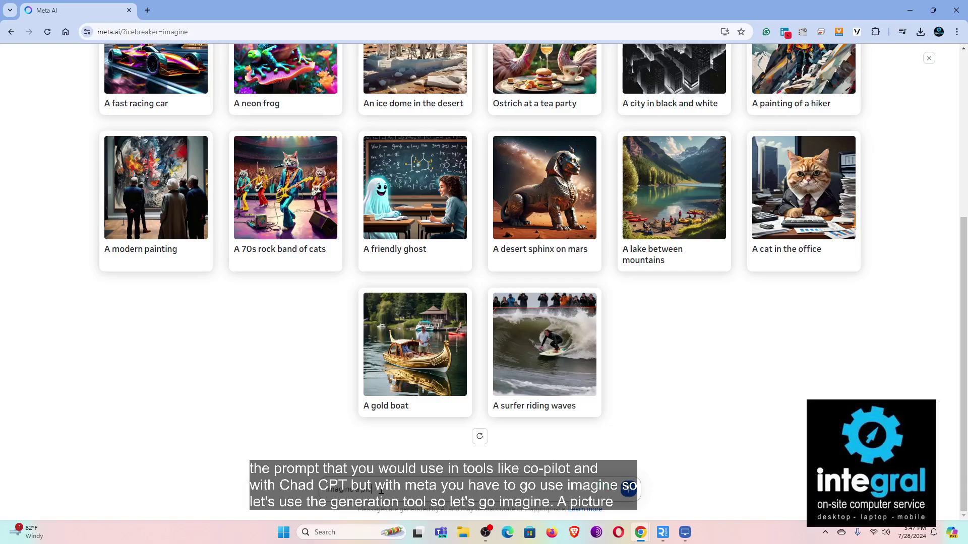
type("ure of")
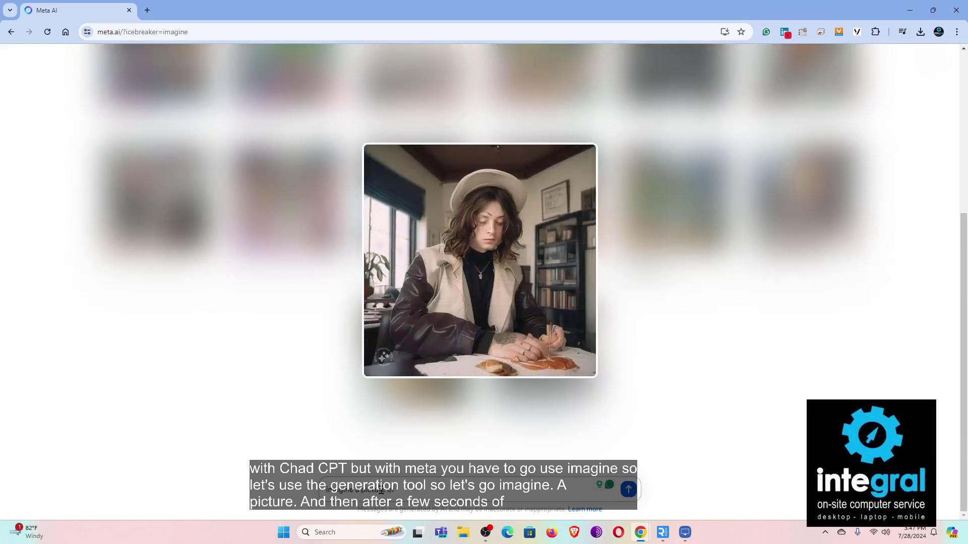
- Finish the prompt 'imagine a picture of the flash super hero' and send it
type("the flask")
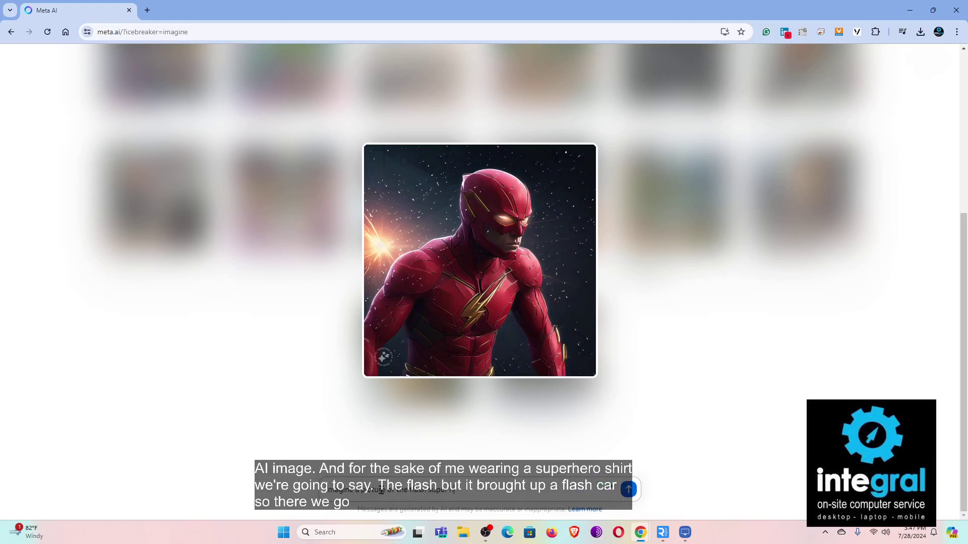
type("ro")
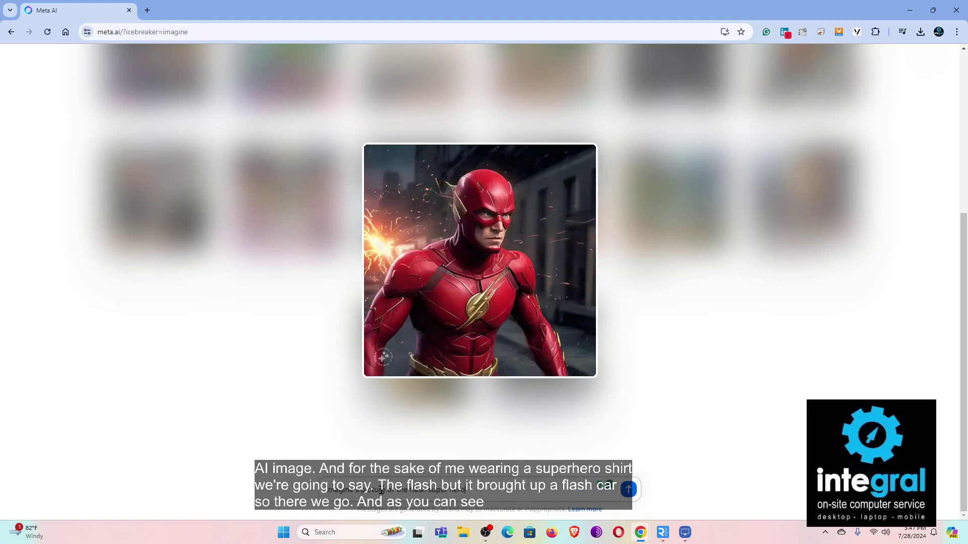
mouse_move(490, 216)
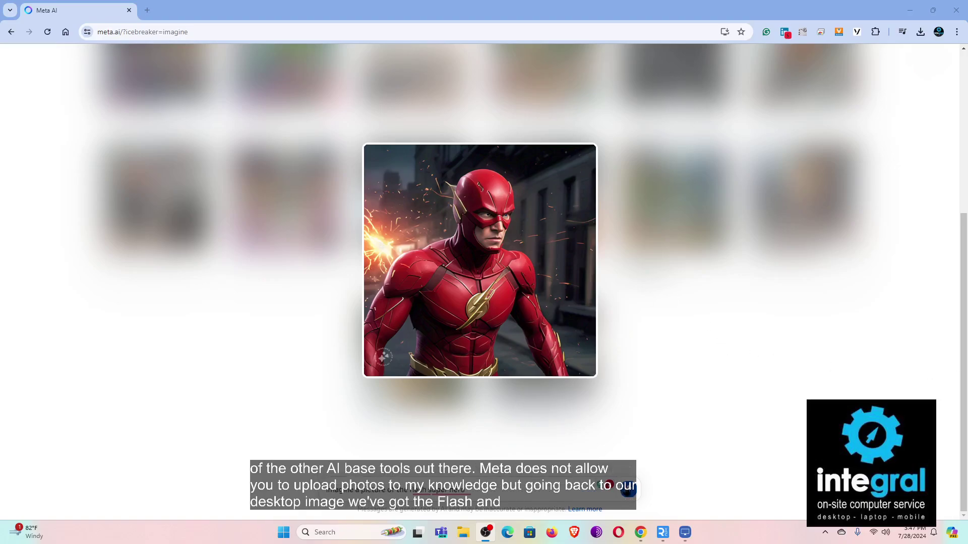
left_click(627, 489)
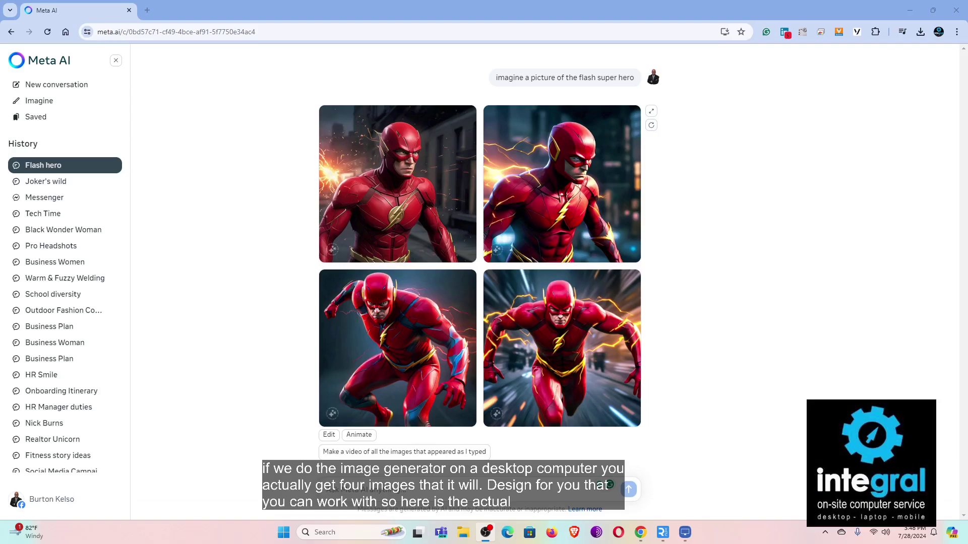
- Animate the four Flash images, then open the Joker's wild chat
mouse_move(471, 117)
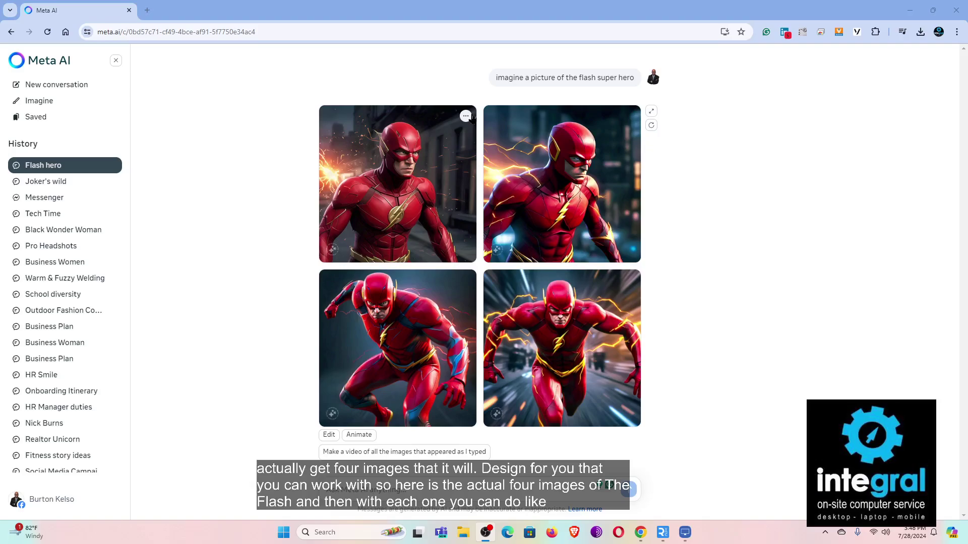
mouse_move(408, 317)
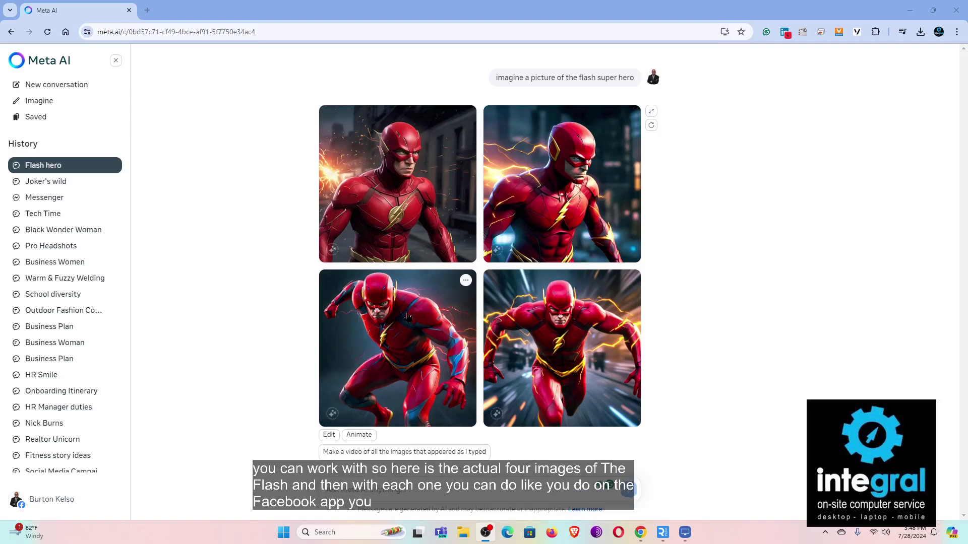
mouse_move(556, 196)
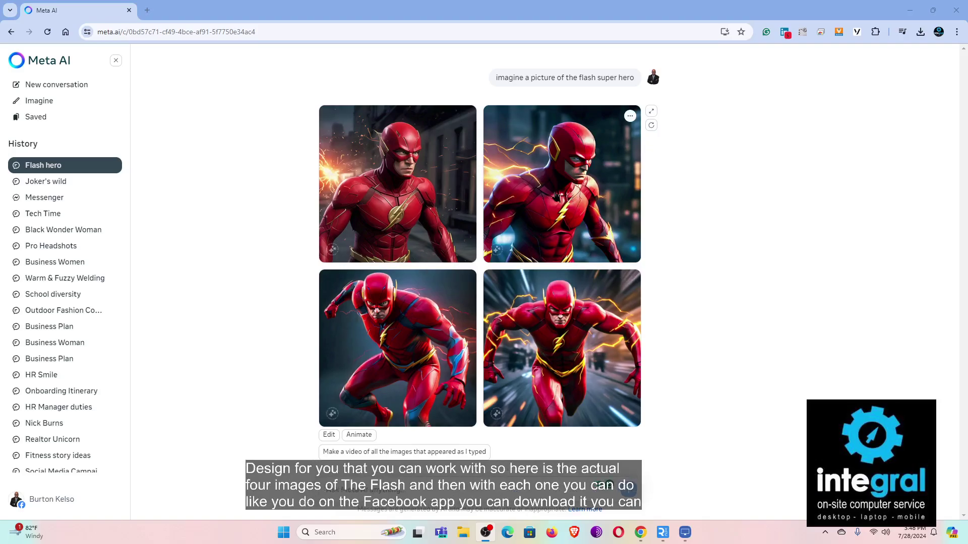
mouse_move(421, 354)
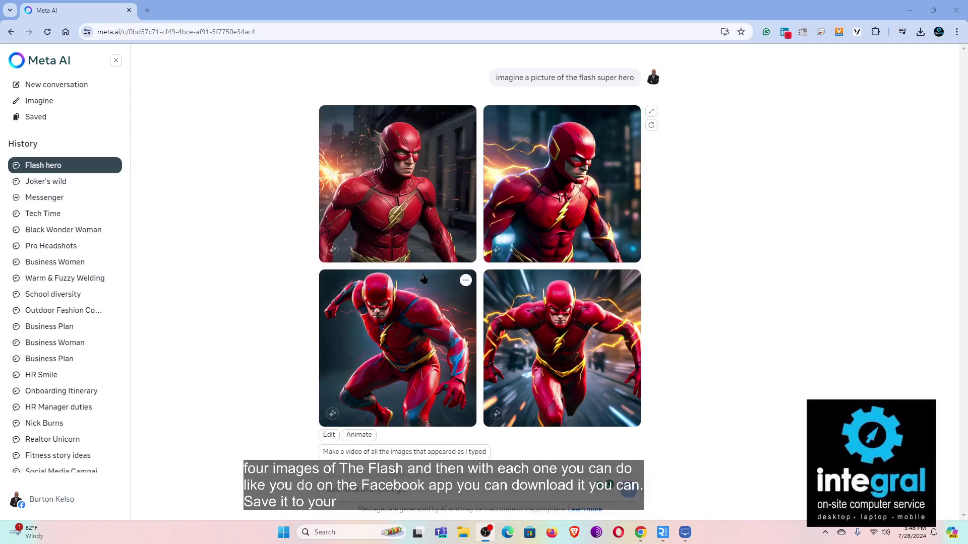
left_click(360, 437)
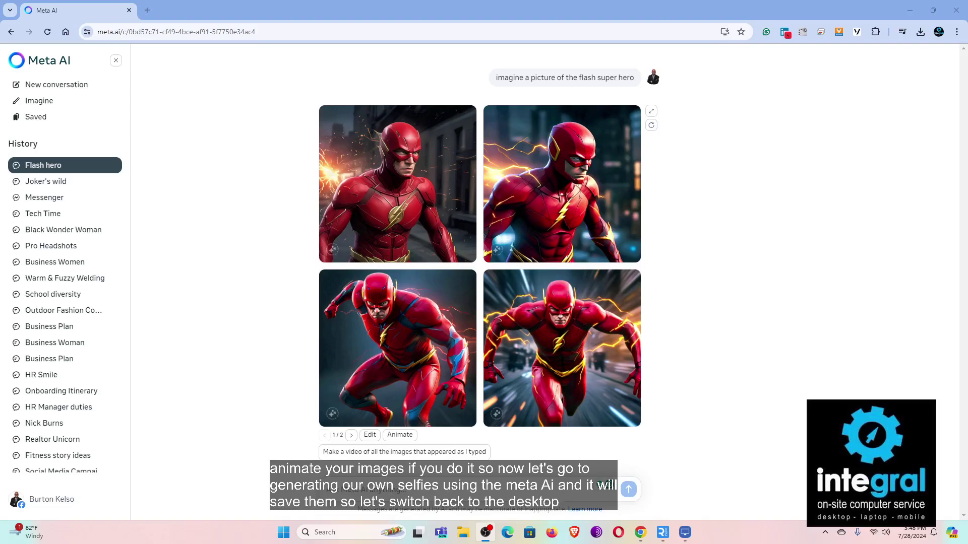
left_click(49, 182)
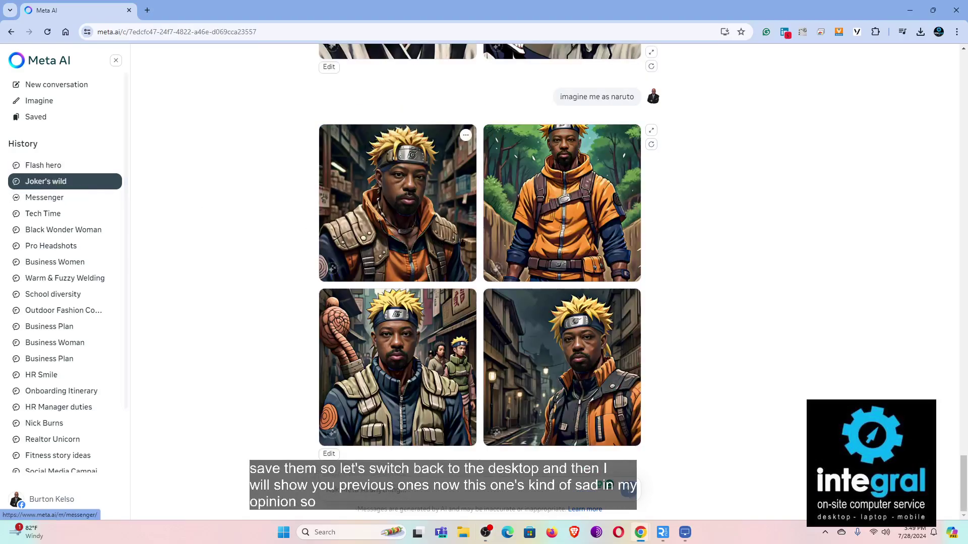
- Scroll the Joker's wild chat to the 'imagine me as blade' request and its four portraits
scroll(451, 226, "up", 10)
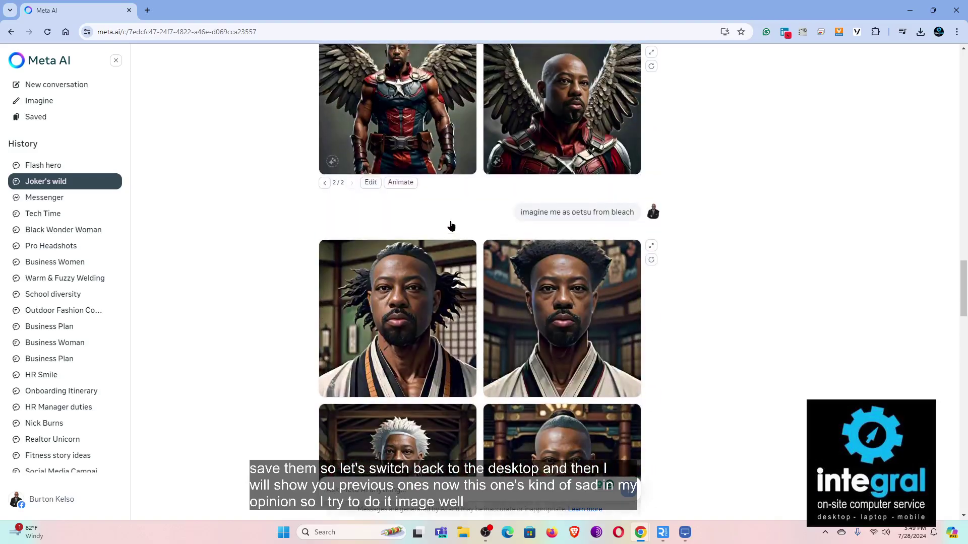
scroll(452, 226, "up", 20)
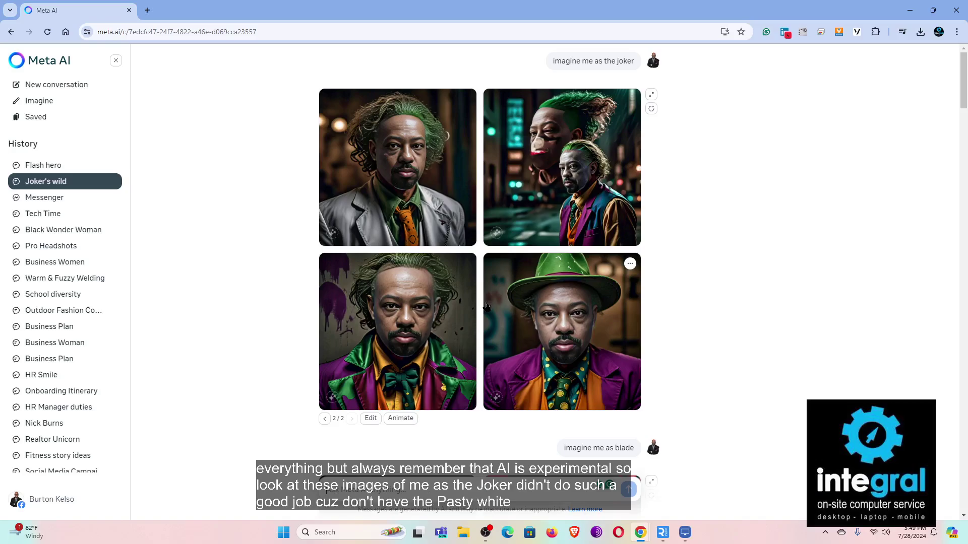
scroll(441, 335, "down", 1)
scroll(441, 335, "down", 5)
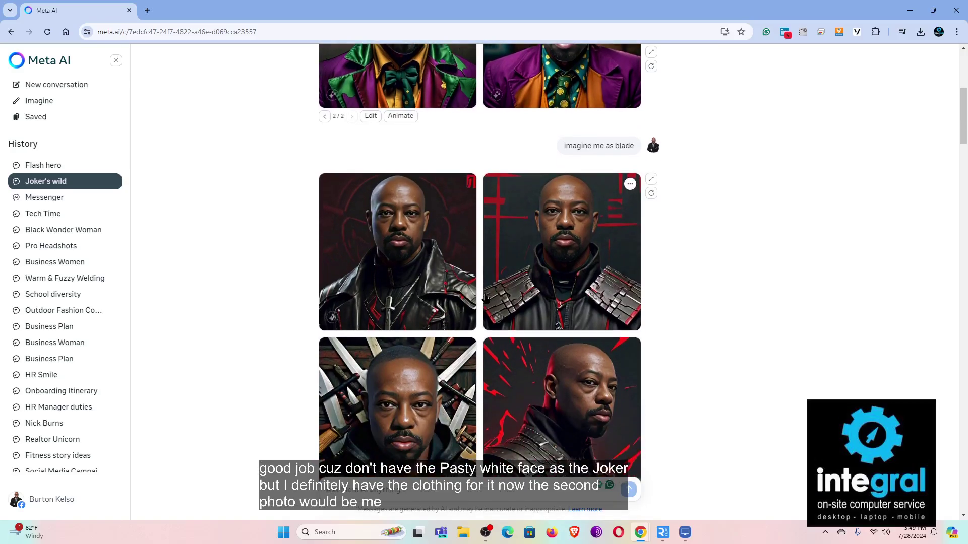
scroll(708, 195, "down", 1)
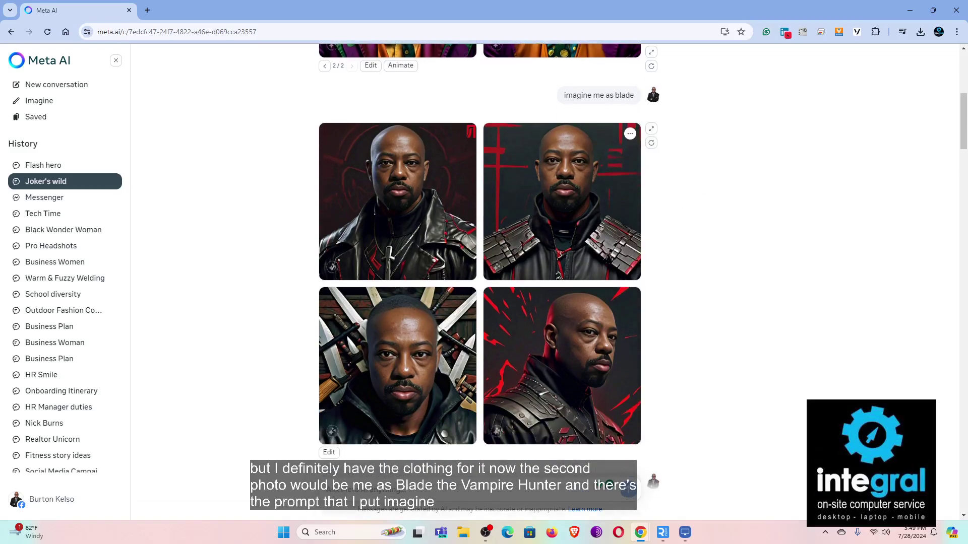
scroll(608, 258, "down", 3)
scroll(608, 258, "up", 5)
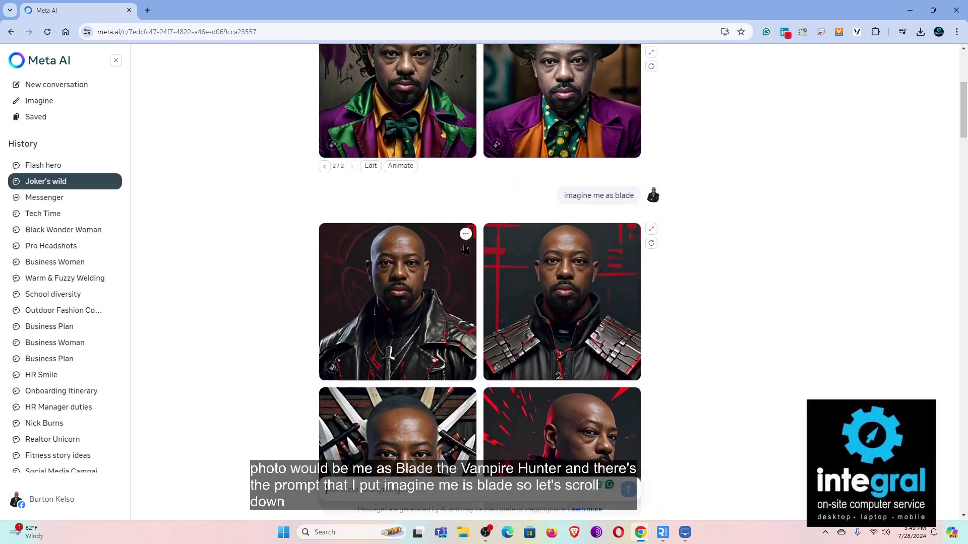
scroll(343, 388, "down", 4)
- Edit the Blade images with the request to add a sword and scabbard to the costume
left_click(330, 352)
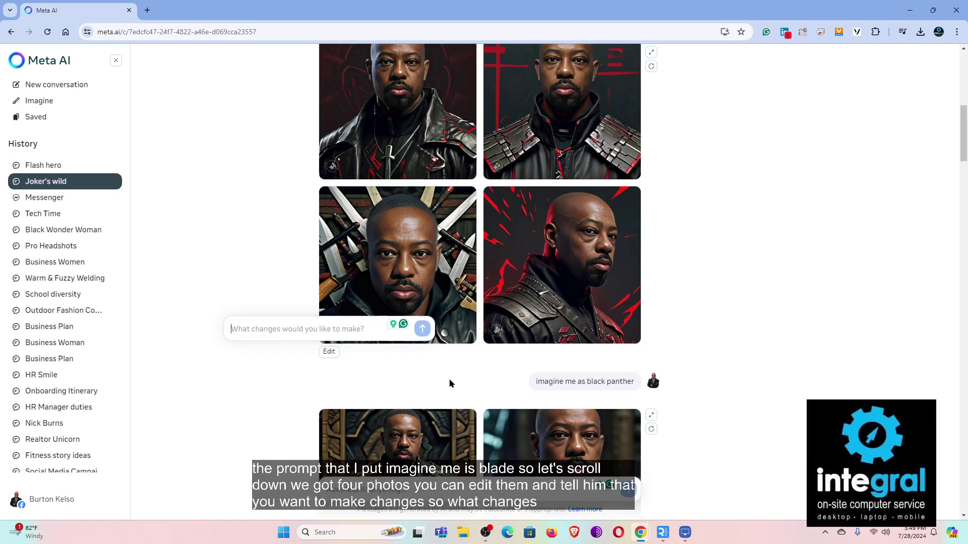
type("I would like to ")
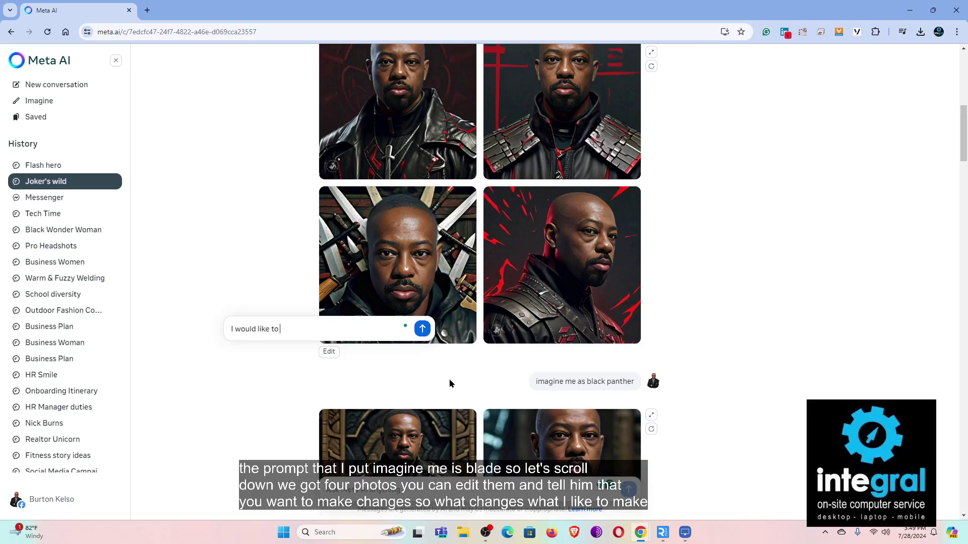
type("have a s")
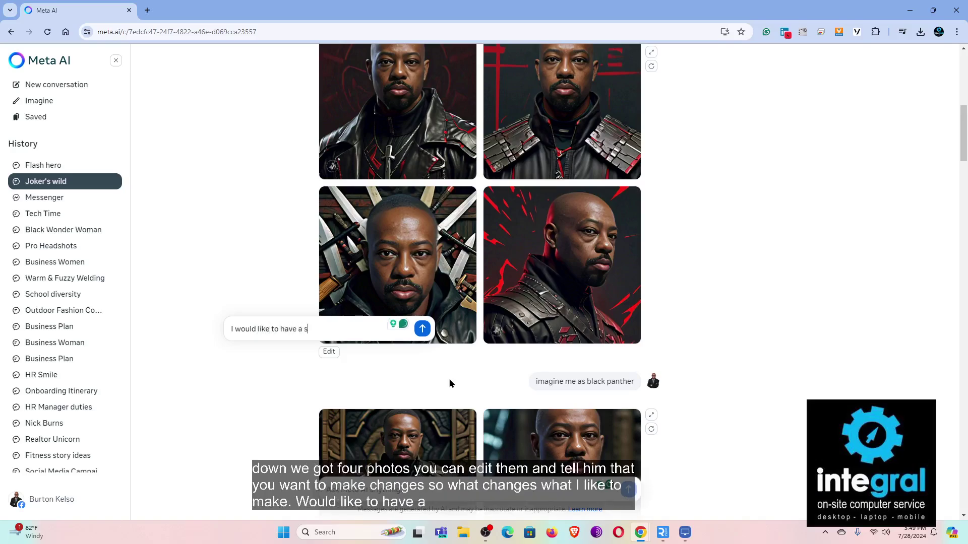
type("word and sca")
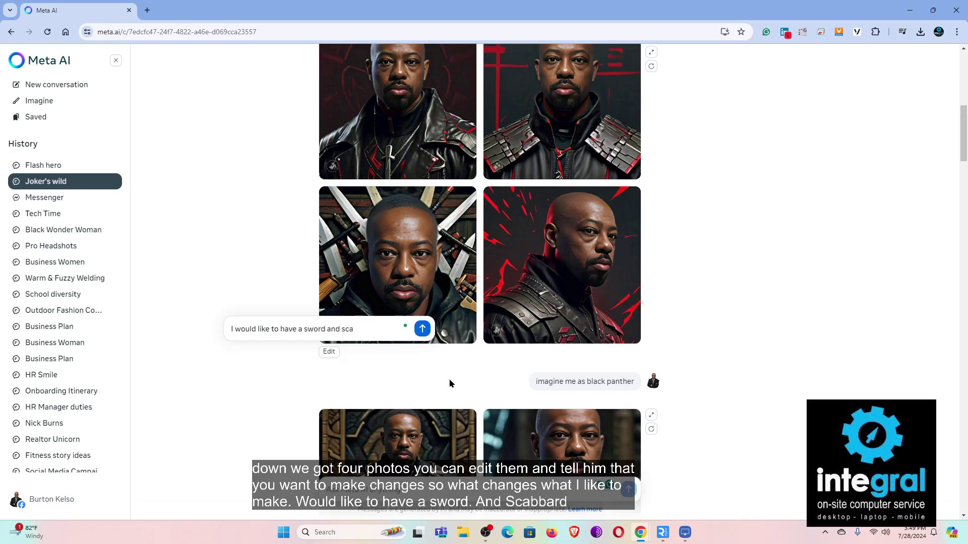
type("bbard ")
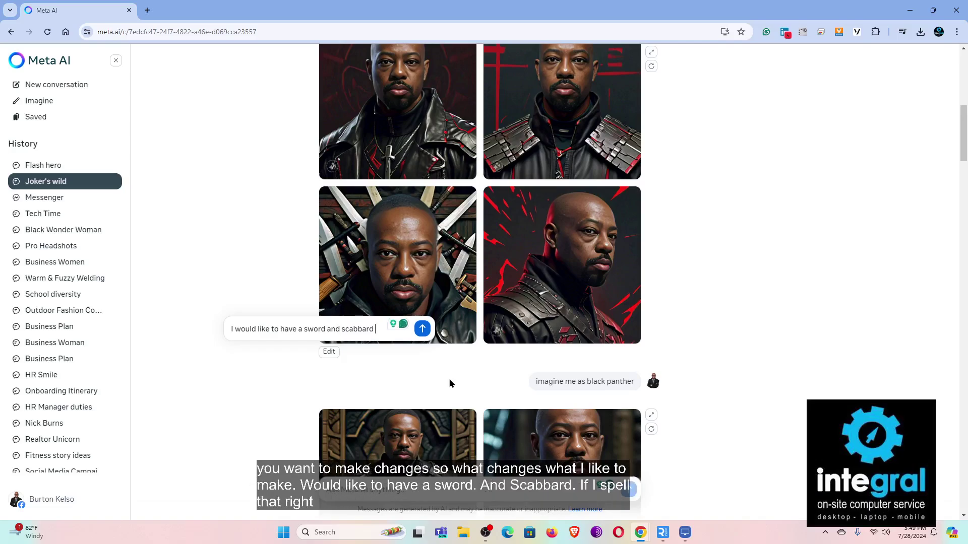
type("add the the")
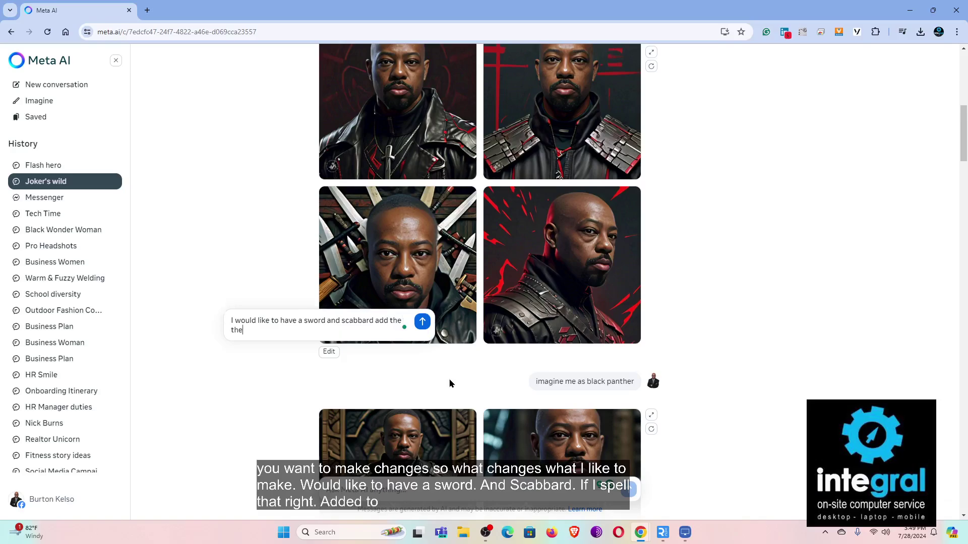
type(" costun")
key("BackSpace")
type("me")
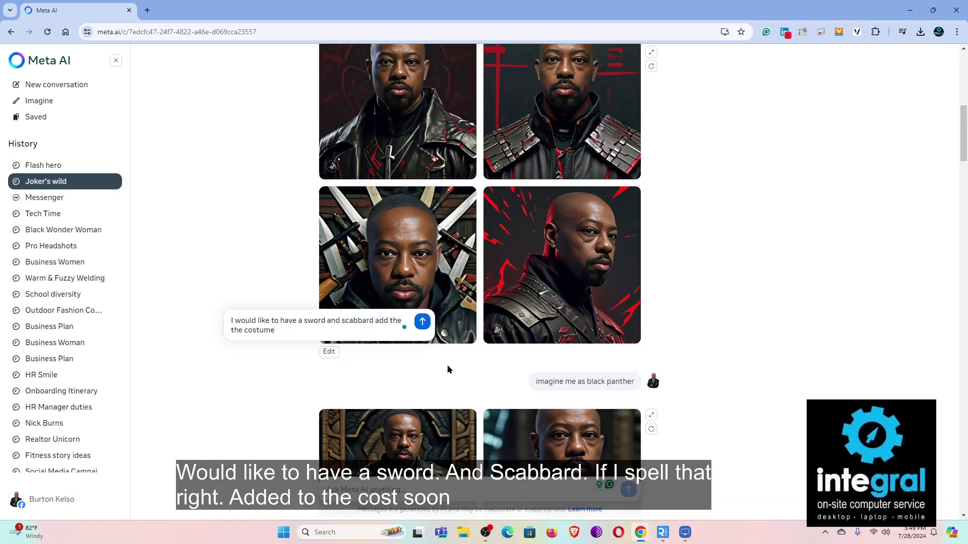
left_click(423, 323)
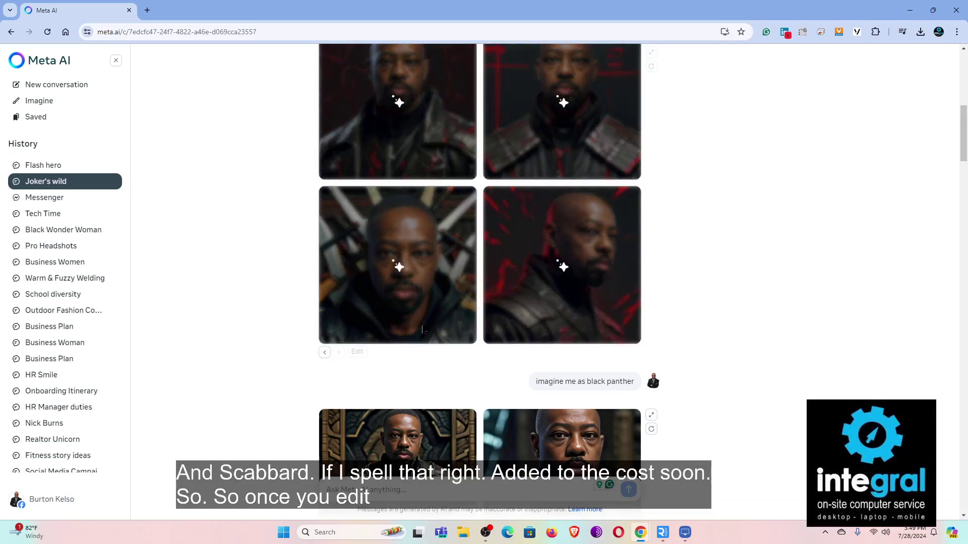
scroll(430, 293, "up", 1)
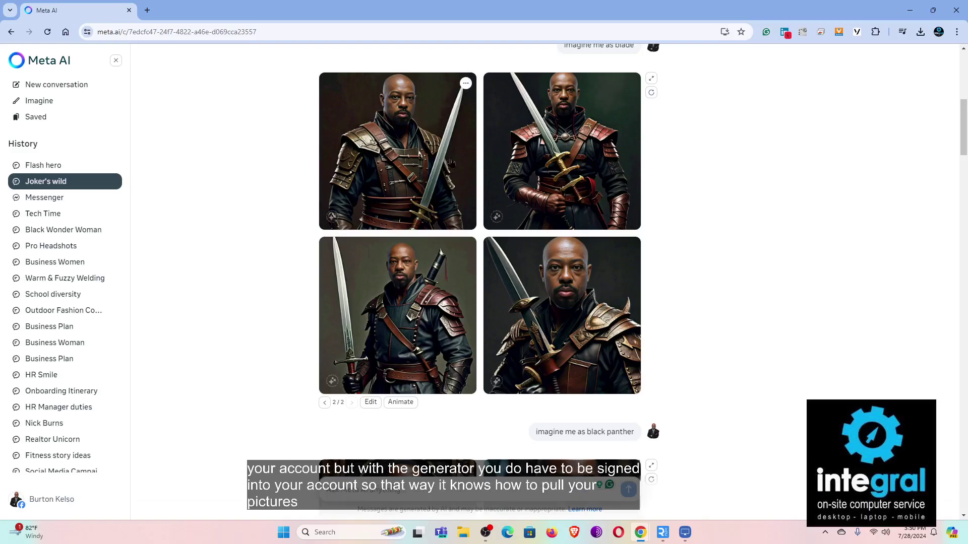
scroll(451, 161, "down", 1)
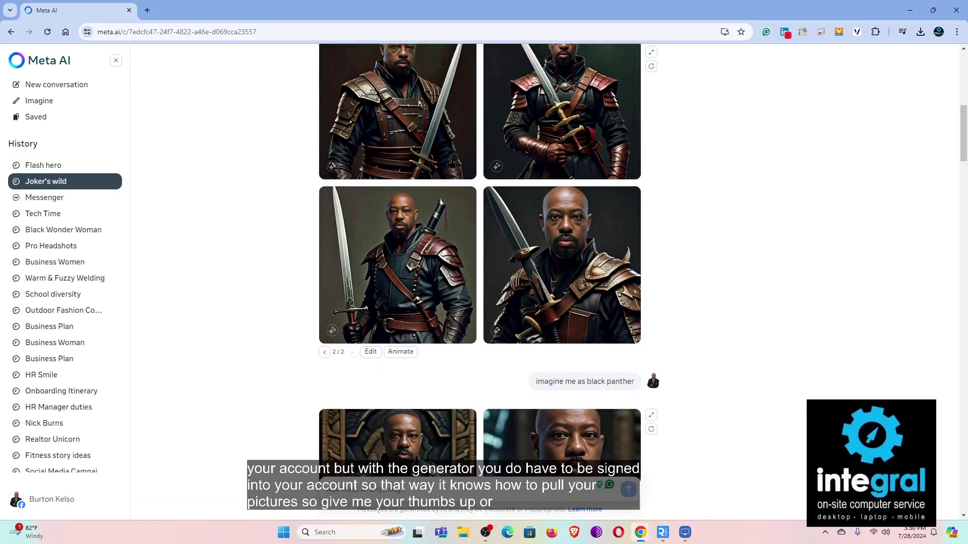
scroll(452, 161, "down", 4)
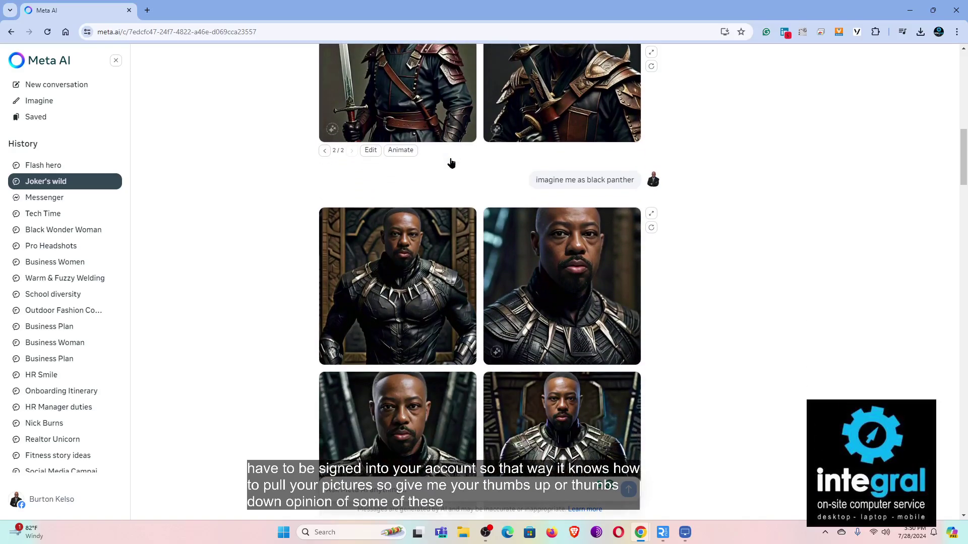
scroll(451, 162, "down", 2)
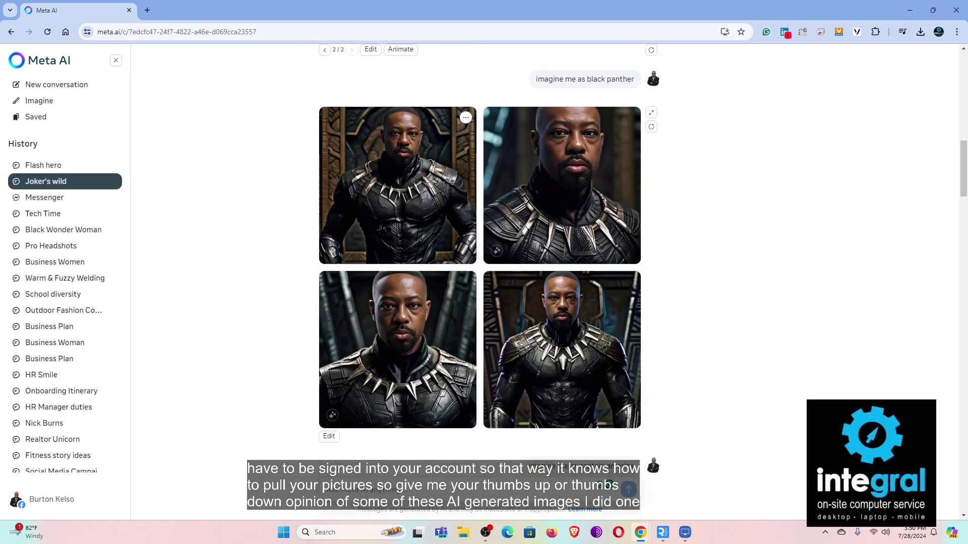
scroll(559, 251, "up", 1)
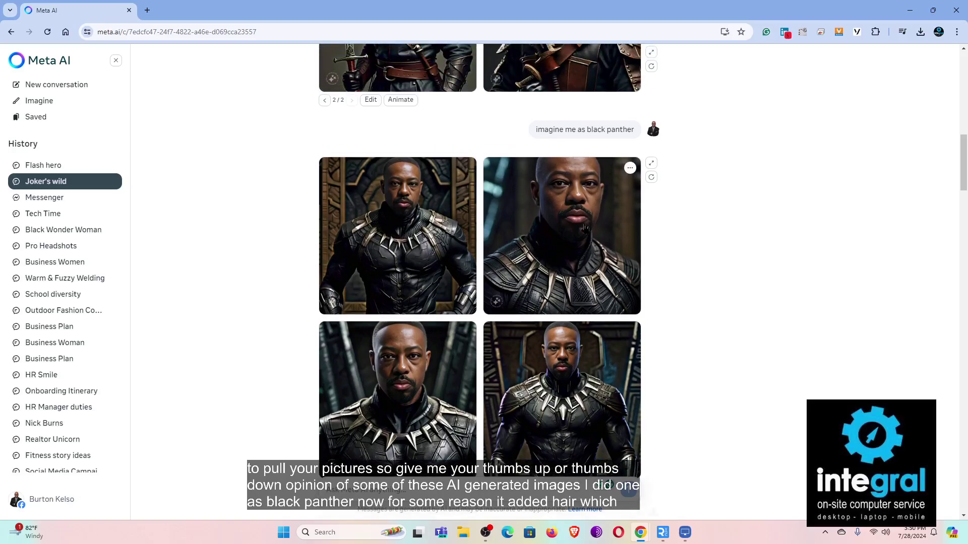
scroll(564, 227, "down", 9)
scroll(585, 226, "up", 1)
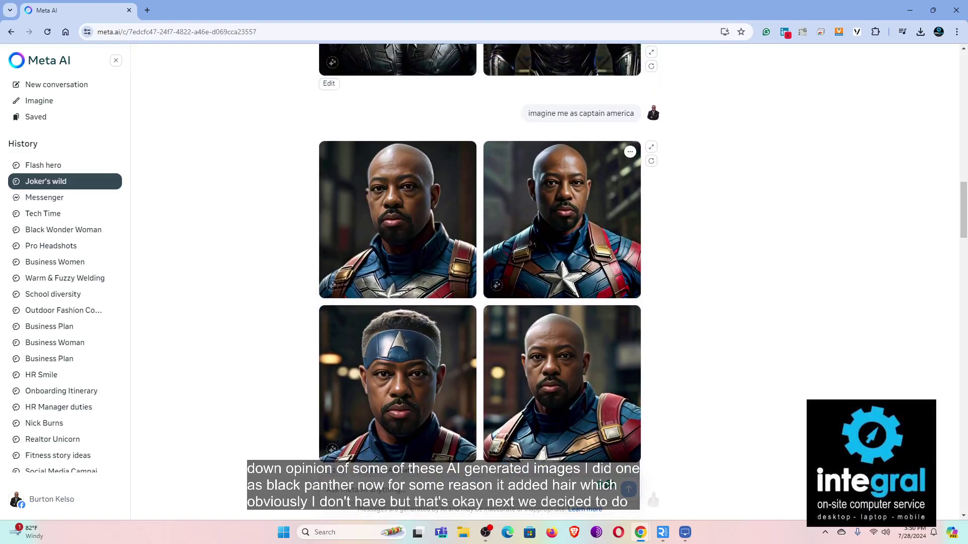
scroll(413, 410, "down", 1)
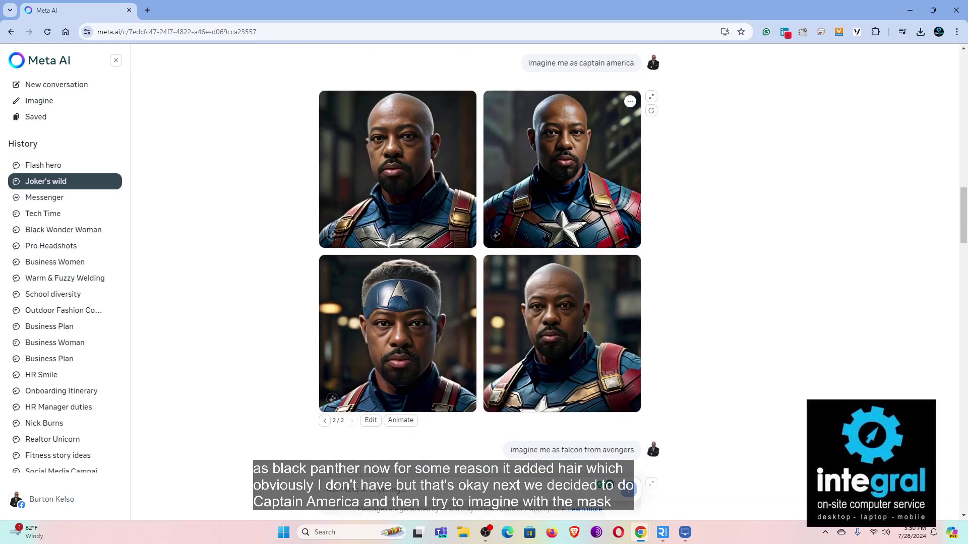
scroll(544, 344, "down", 4)
scroll(545, 246, "down", 4)
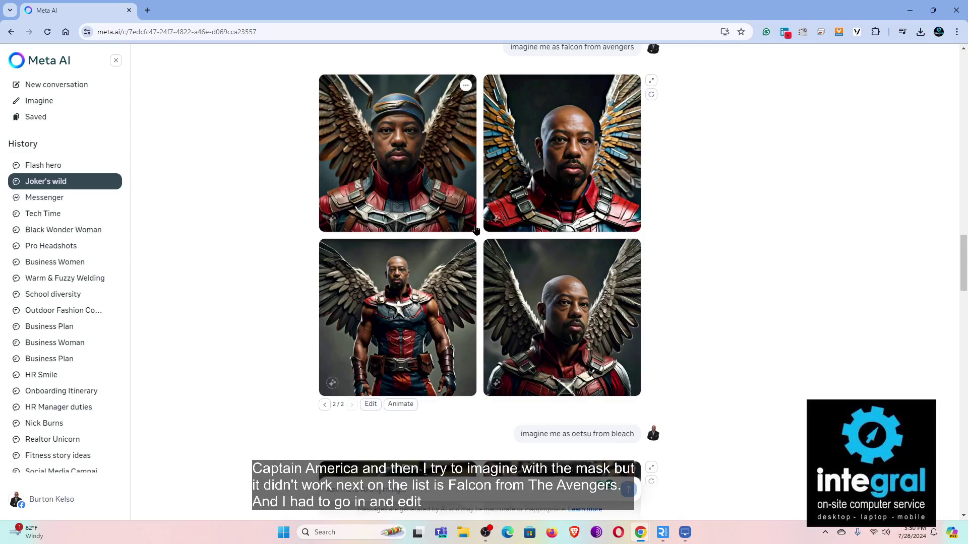
scroll(471, 211, "down", 5)
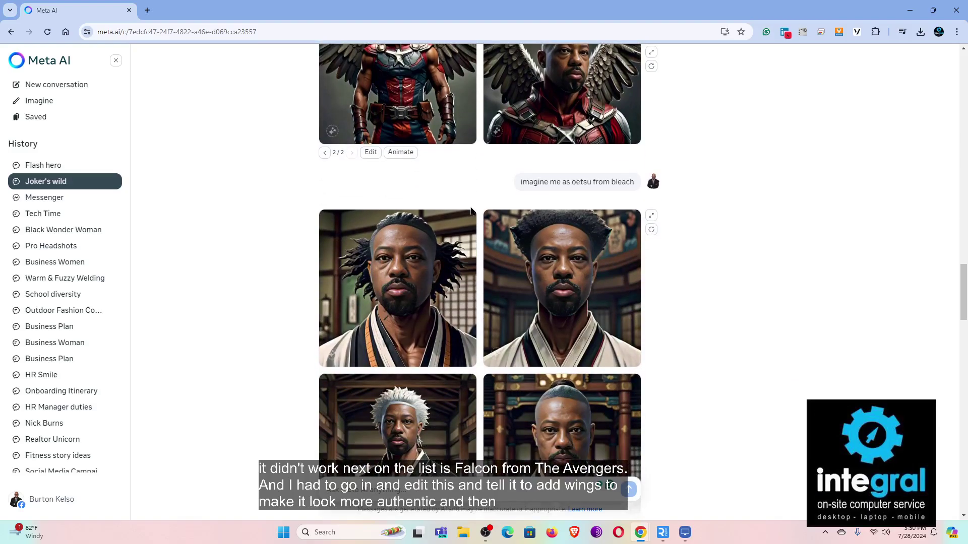
scroll(471, 210, "down", 4)
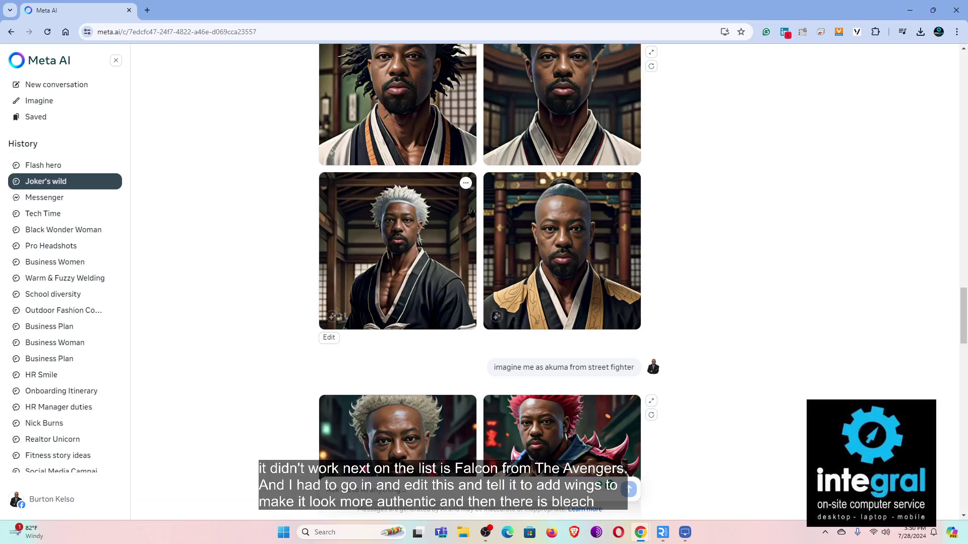
scroll(470, 214, "down", 5)
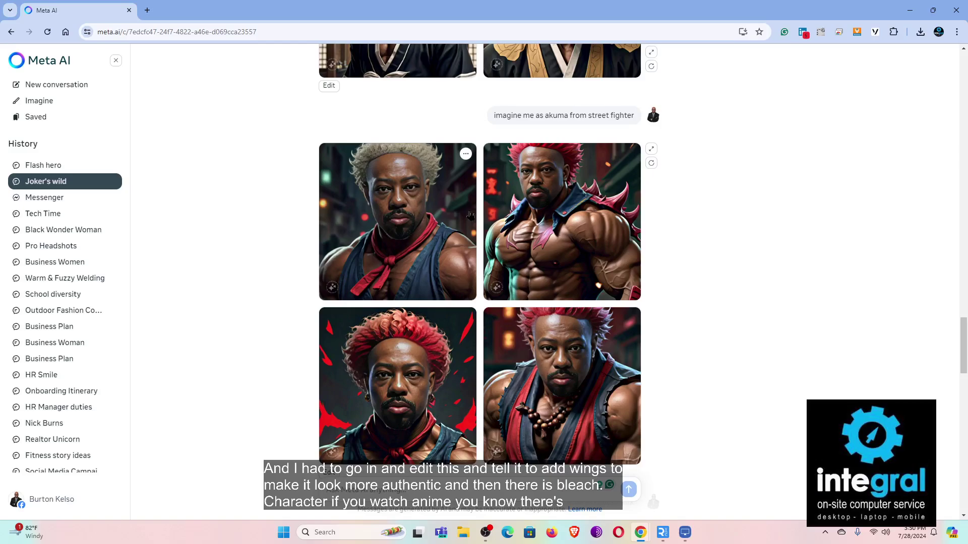
scroll(470, 216, "down", 4)
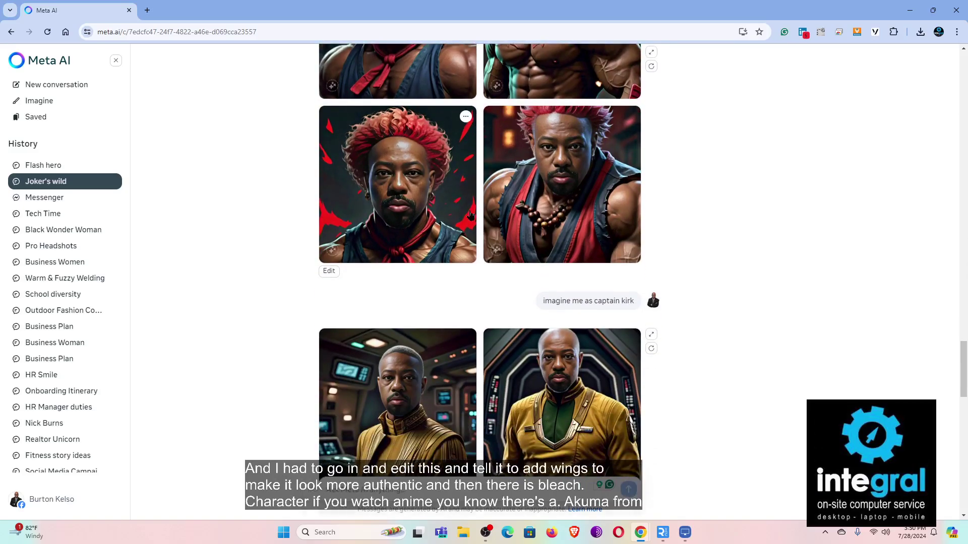
scroll(470, 216, "down", 3)
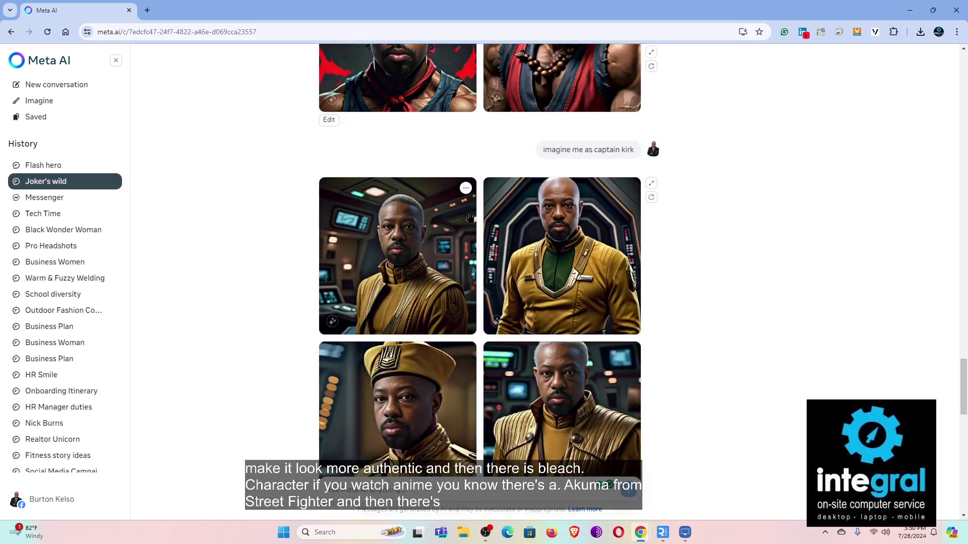
scroll(470, 217, "down", 7)
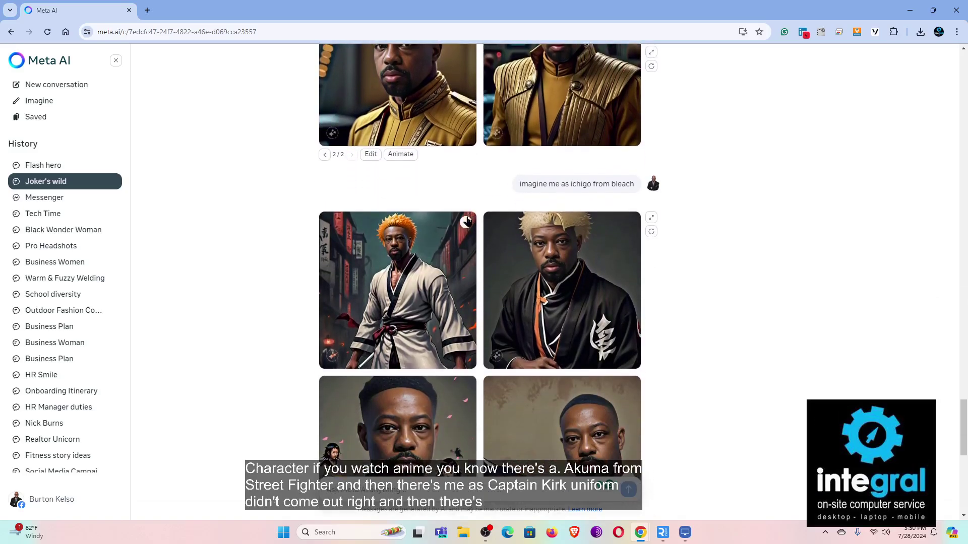
scroll(468, 221, "down", 7)
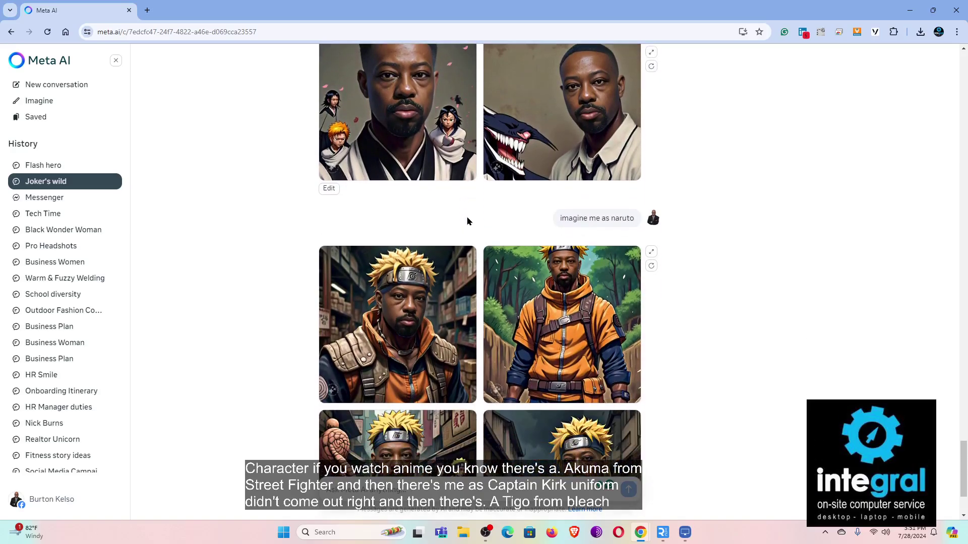
scroll(545, 220, "down", 3)
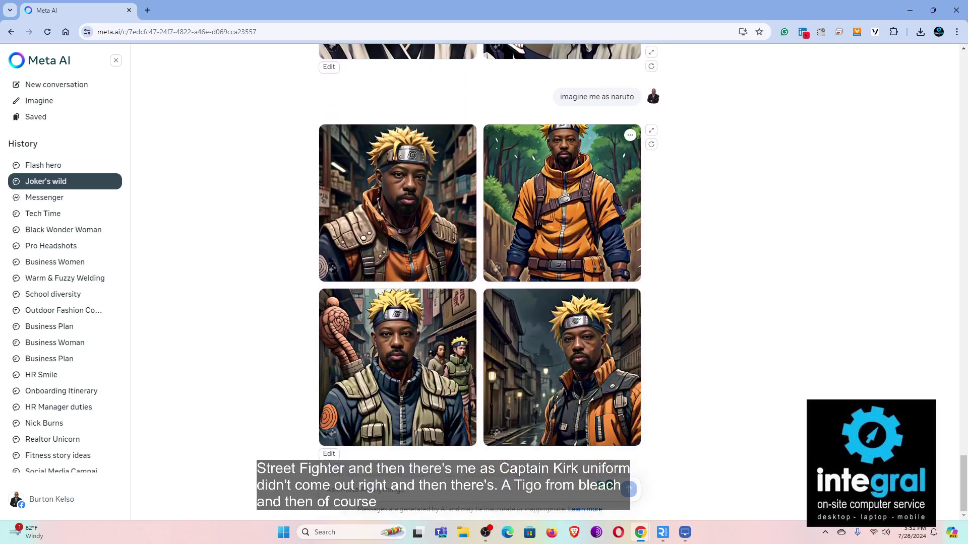
- Send the prompt 'Imagine me as a plumber' in the Joker's wild chat
left_click(519, 481)
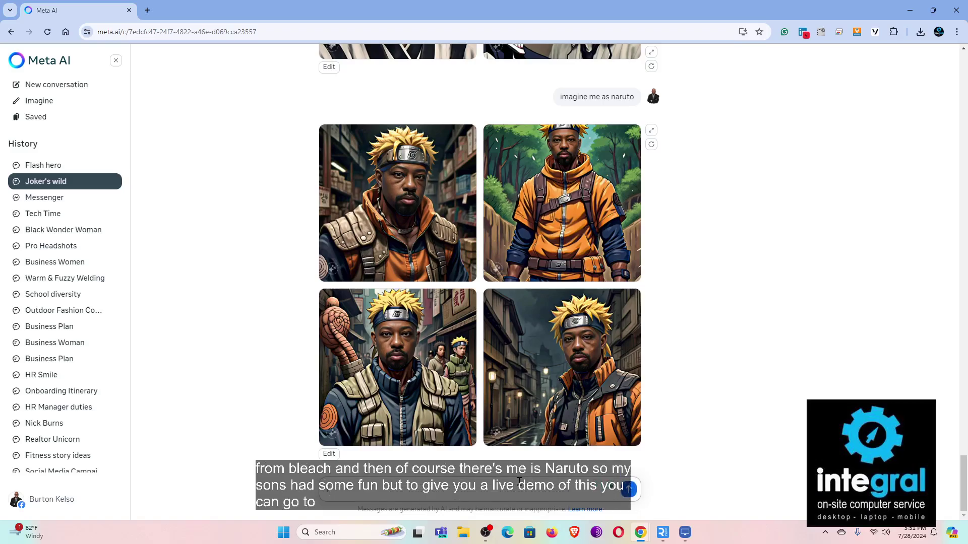
type("Imagine")
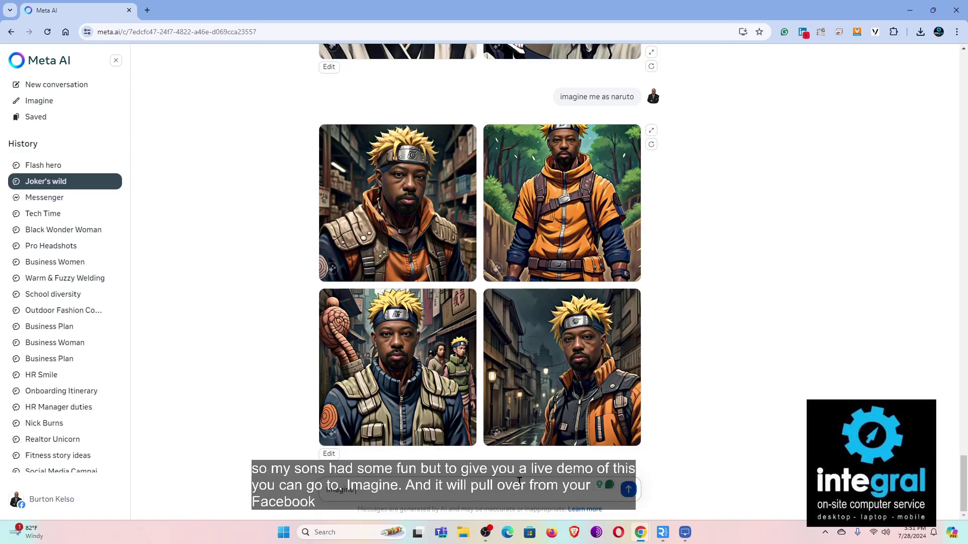
type(" me as a")
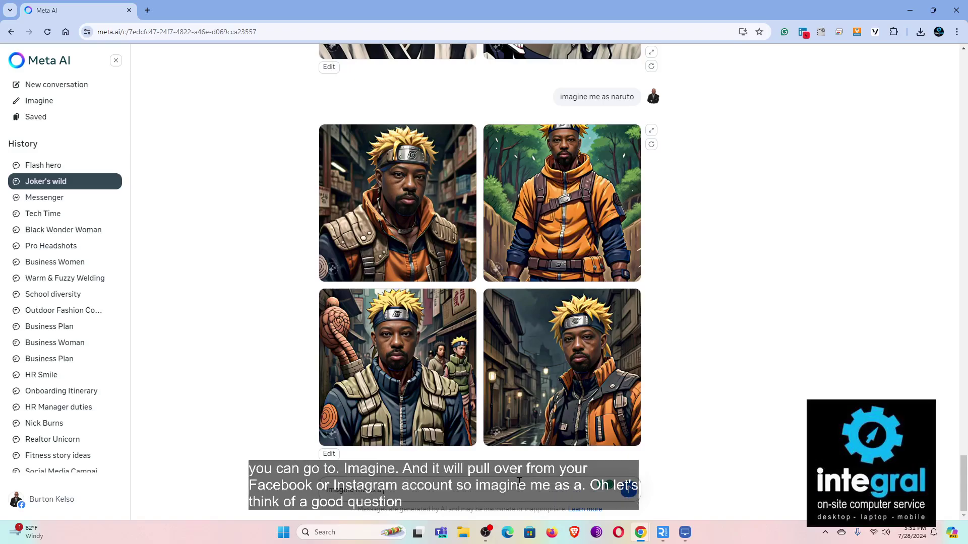
type(" plumber")
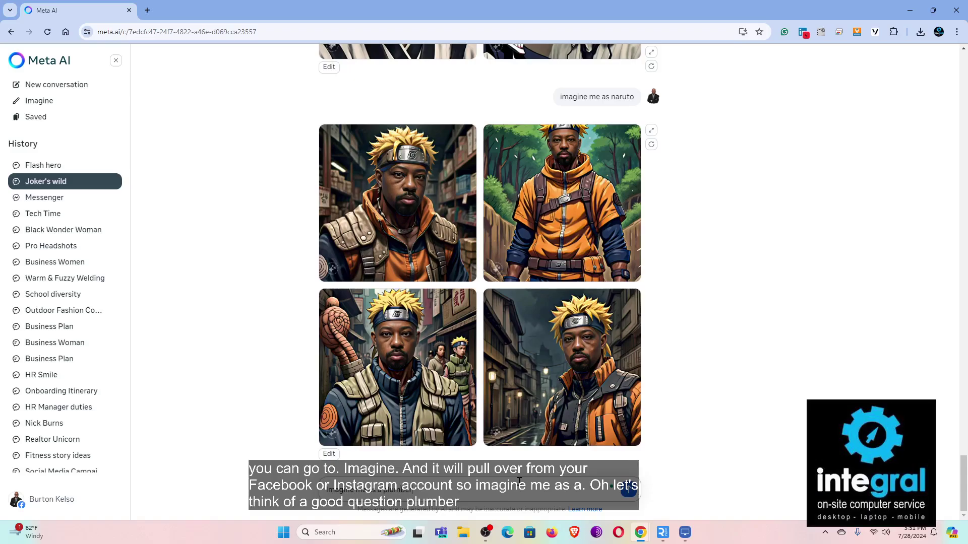
key("Return")
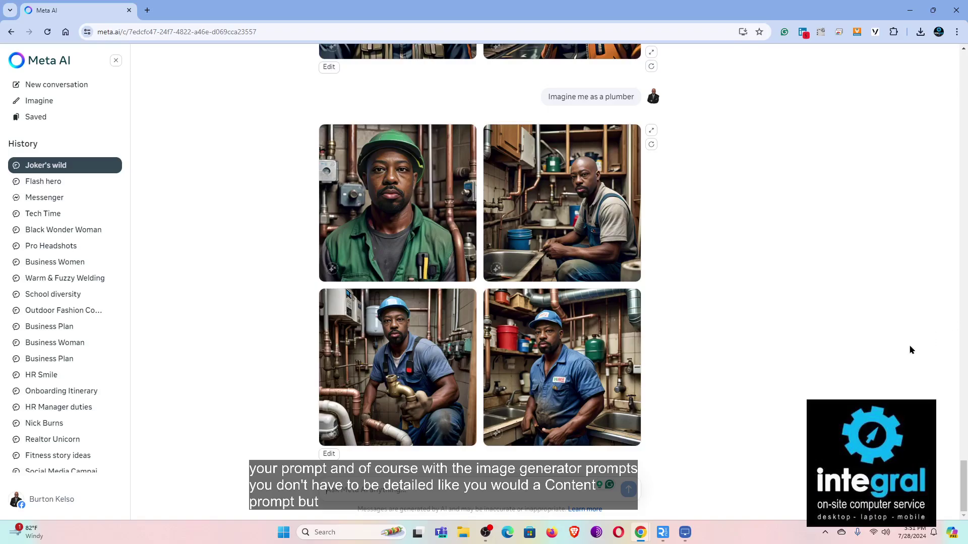
- View the bottom-left plumber image full size, return to the chat, and leave the browser
mouse_move(608, 349)
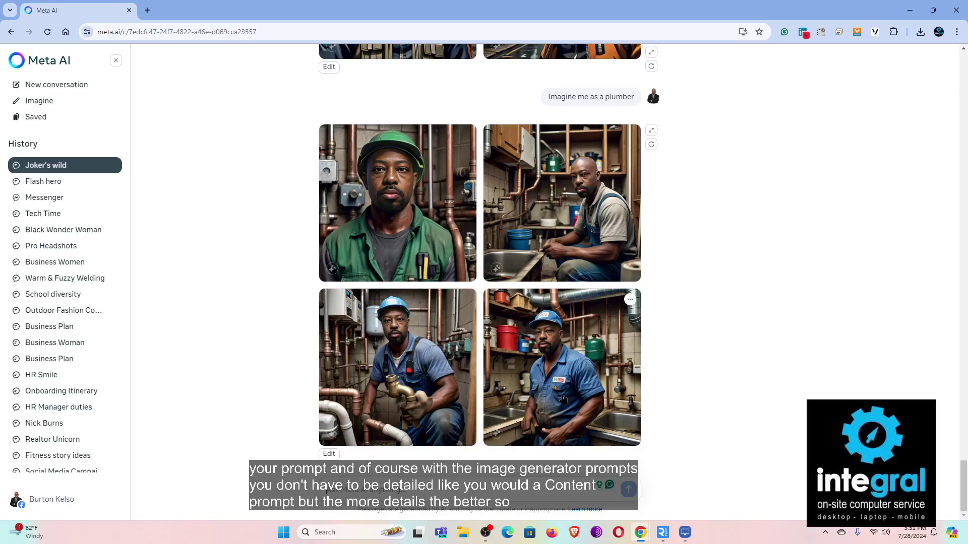
mouse_move(411, 380)
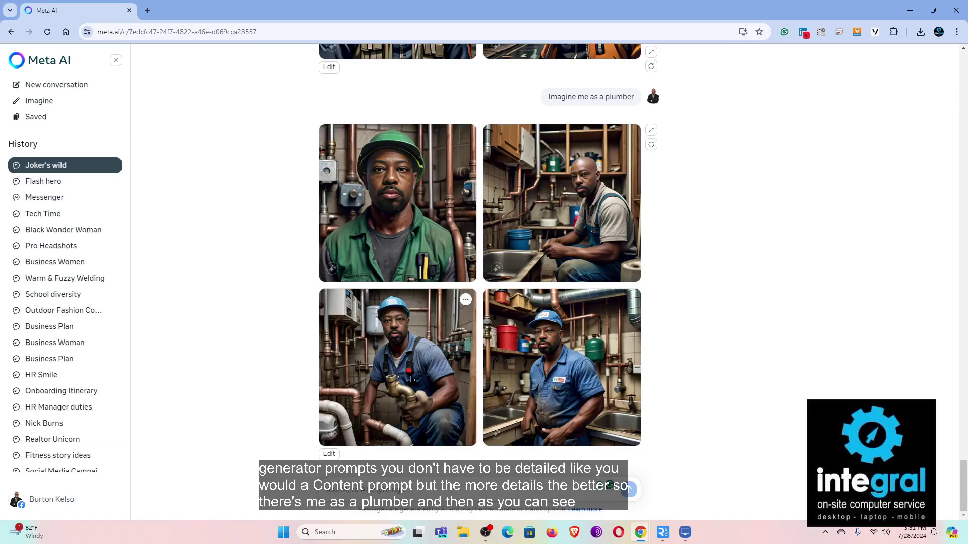
left_click(412, 379)
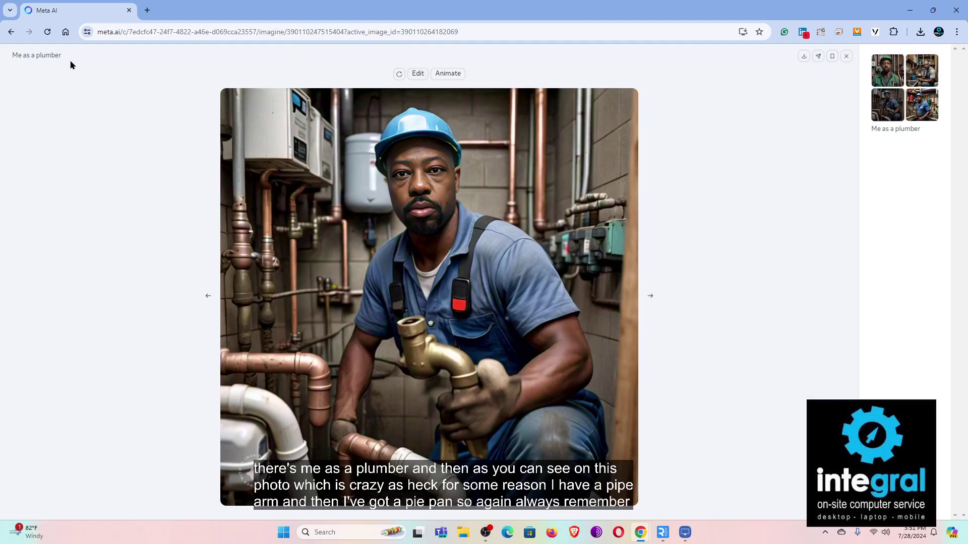
left_click(11, 33)
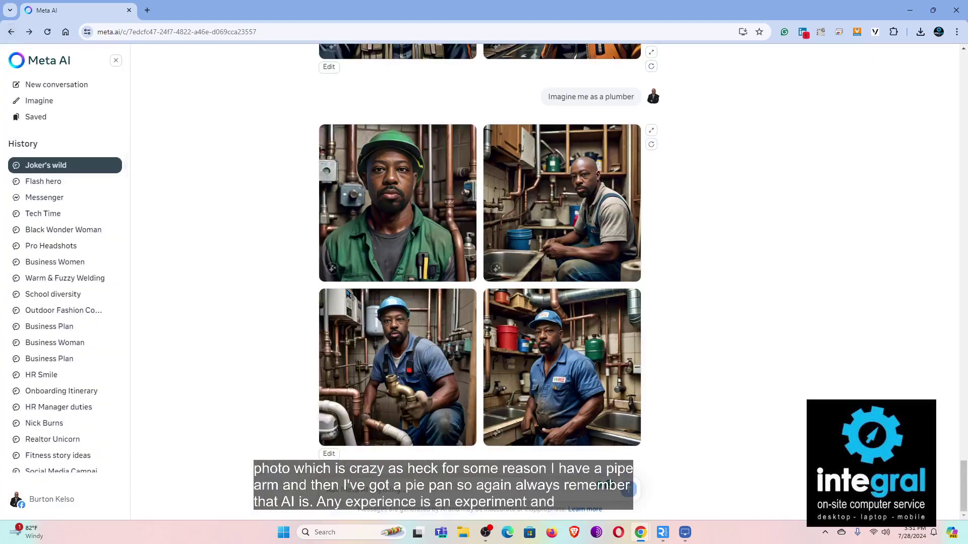
left_click(485, 532)
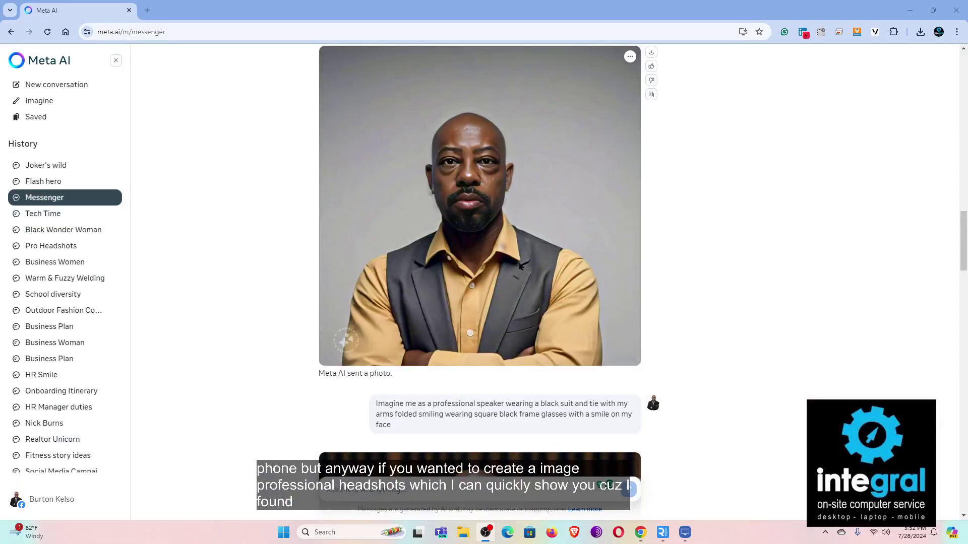
- Scroll up and down through the Messenger professional headshot images
scroll(554, 294, "up", 2)
scroll(555, 294, "down", 8)
scroll(552, 297, "up", 1)
scroll(551, 292, "down", 5)
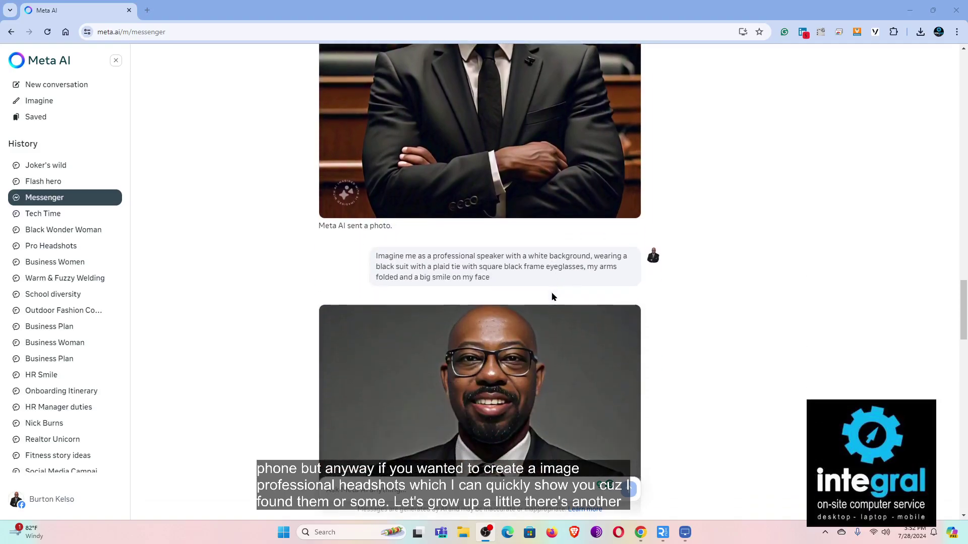
scroll(552, 296, "up", 7)
scroll(552, 297, "up", 4)
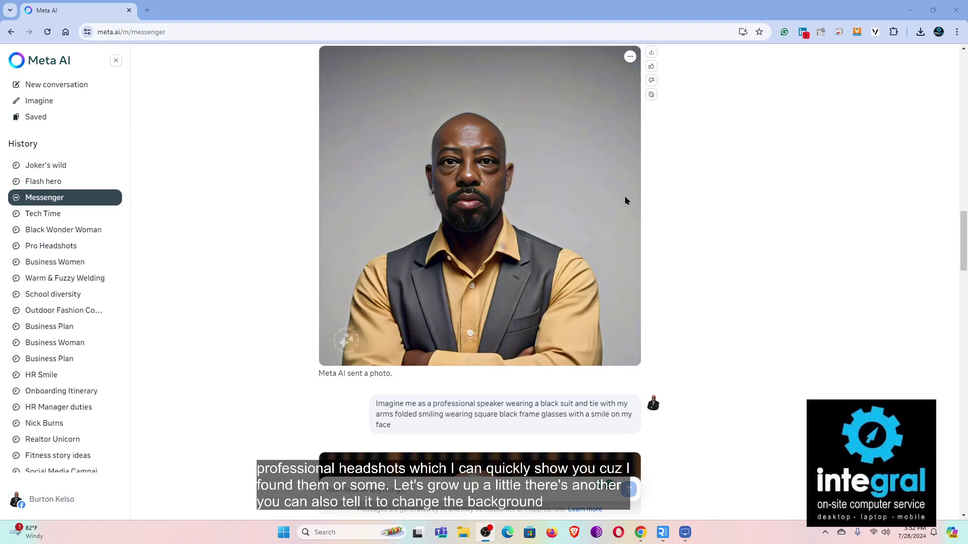
scroll(625, 200, "up", 9)
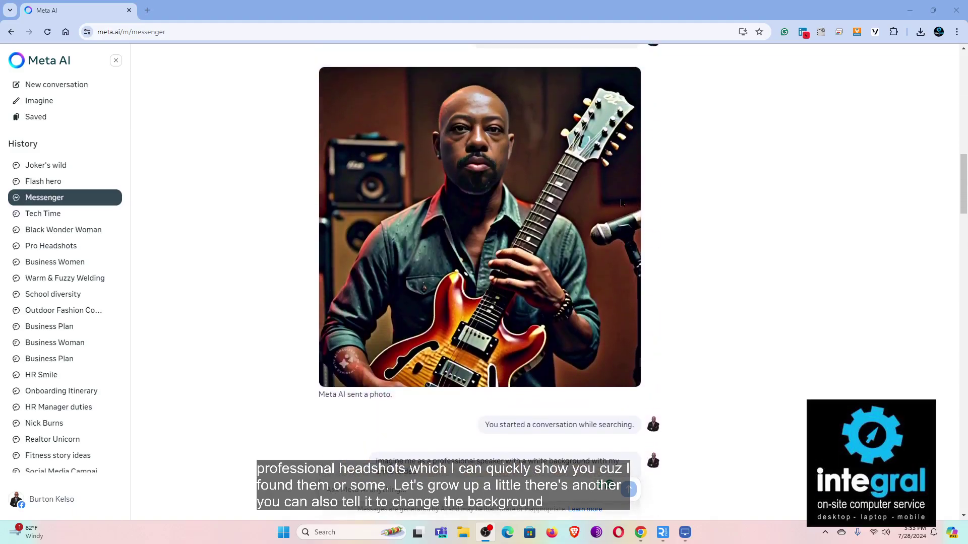
scroll(622, 203, "down", 15)
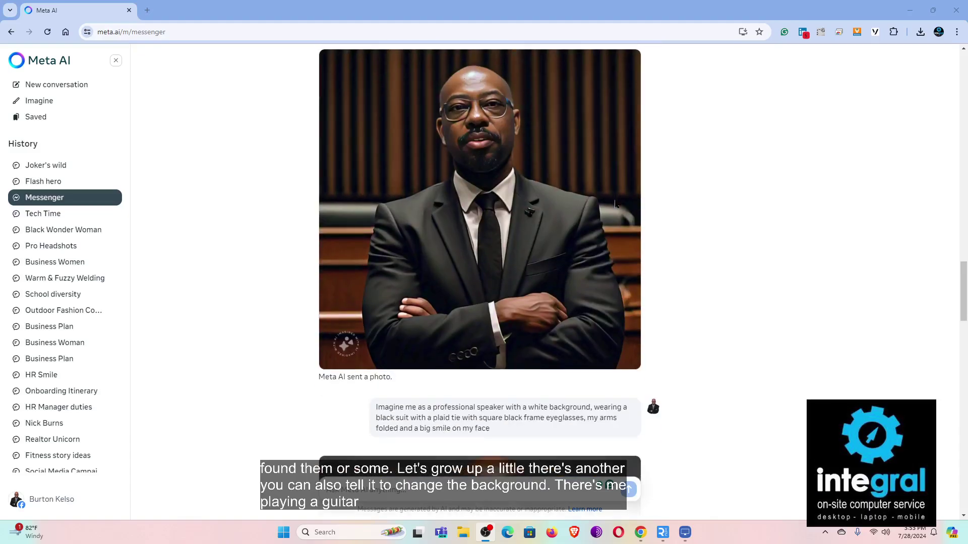
scroll(616, 203, "down", 14)
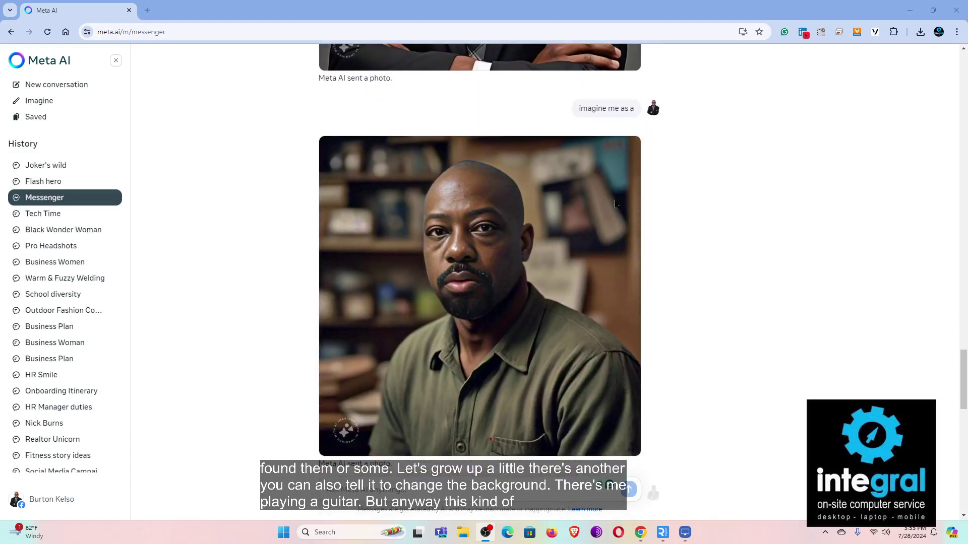
scroll(565, 208, "down", 5)
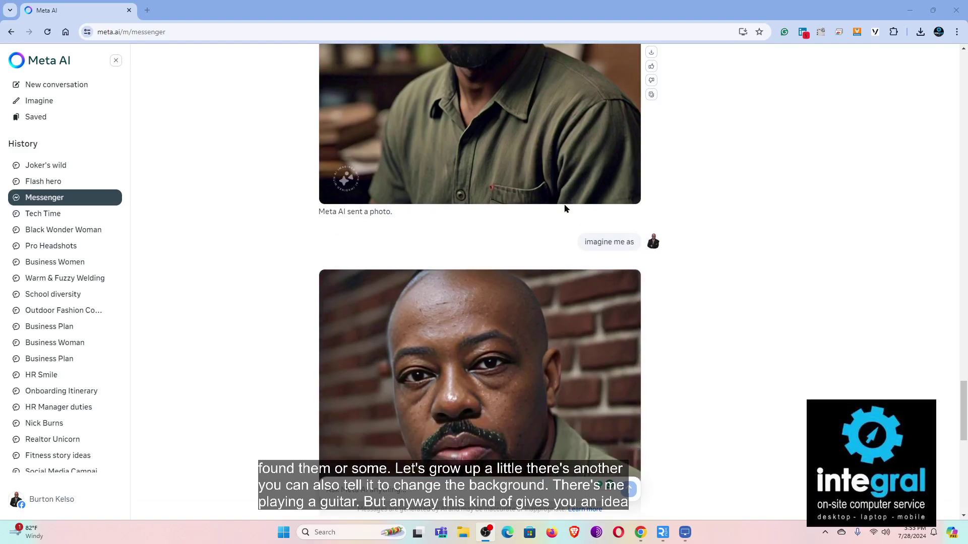
scroll(565, 208, "down", 3)
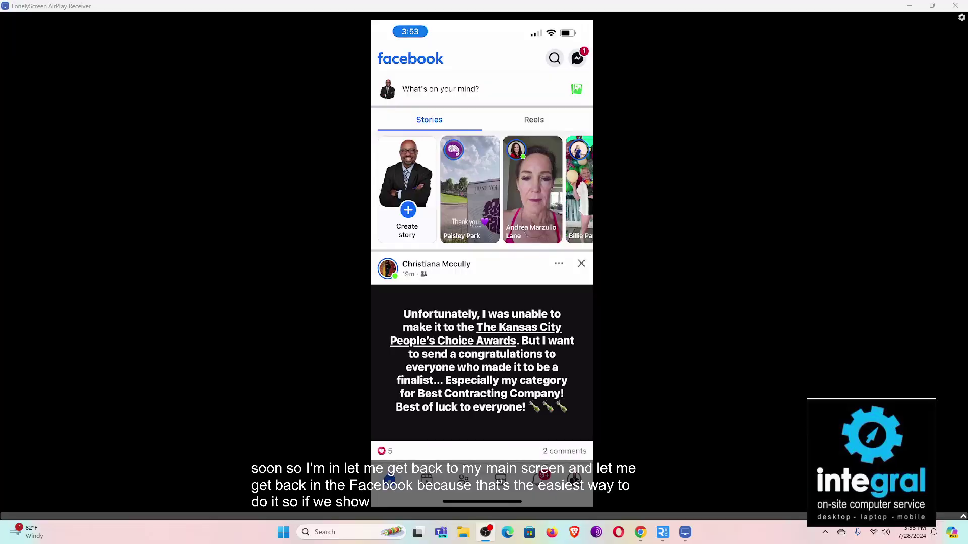
- Search Facebook for 'meta' and choose the Meta AI suggestion
left_click(554, 58)
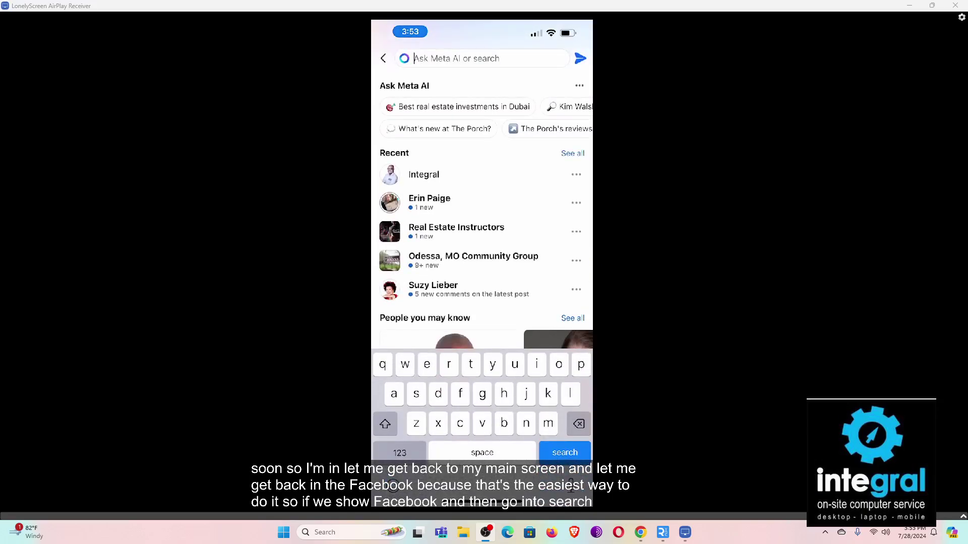
type("met")
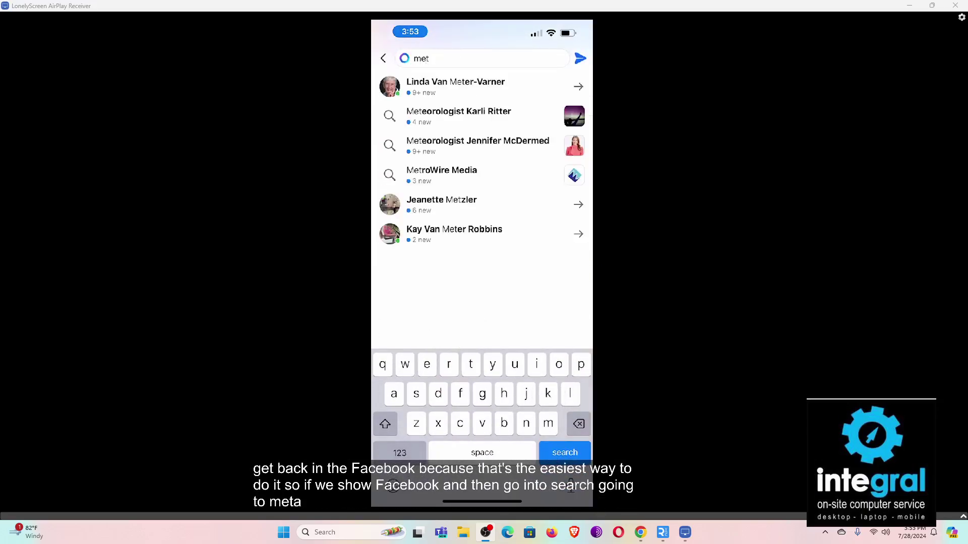
type("a")
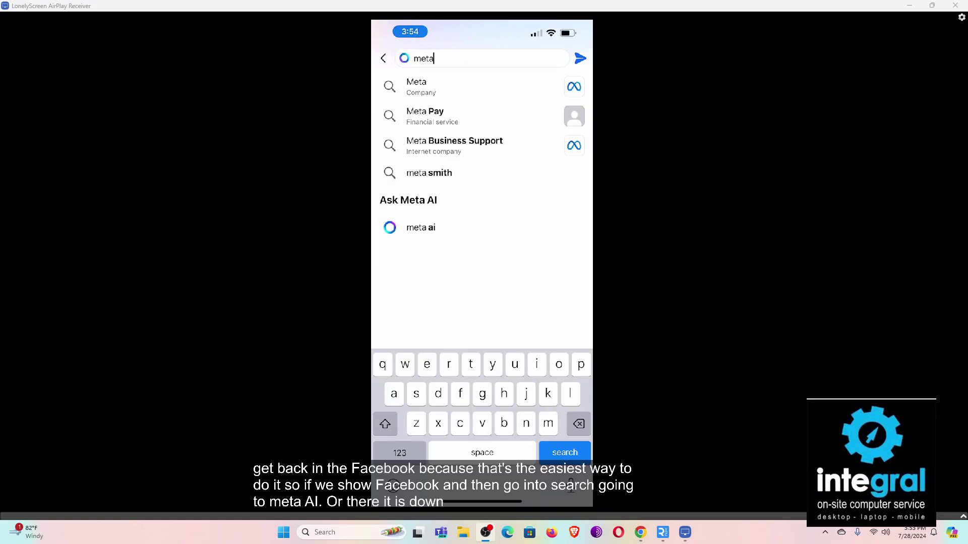
left_click(416, 231)
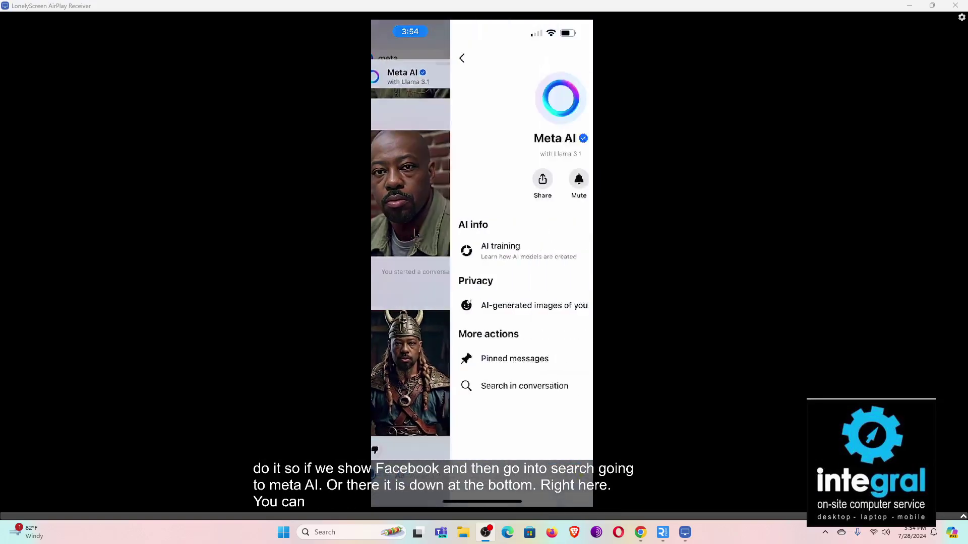